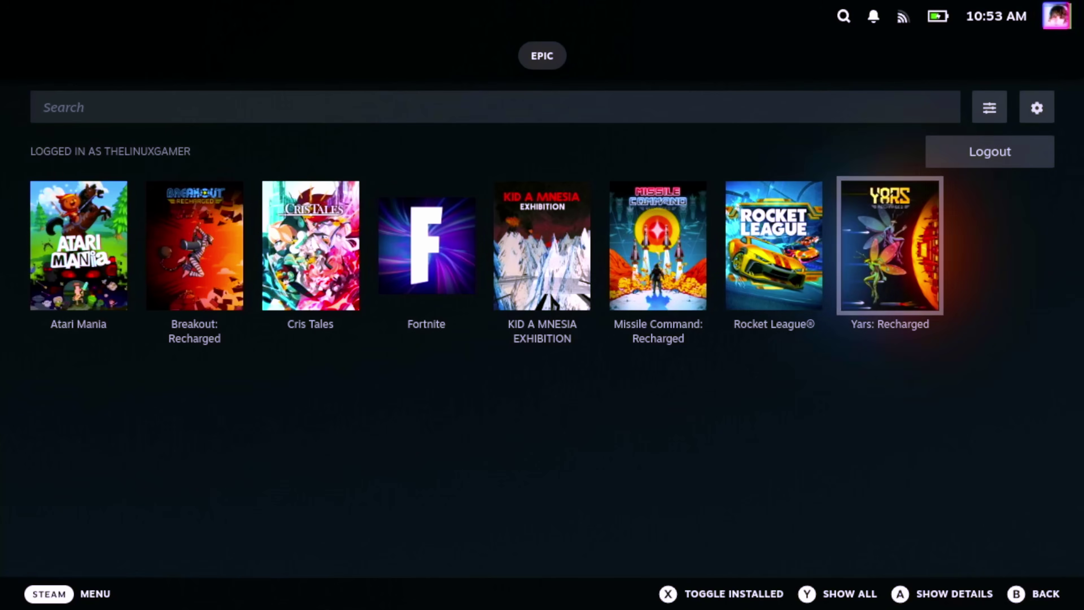
Step: Browse the Epic library, then switch from Gaming Mode to Desktop through the Steam Power menu
{"action": "key", "text": "Left"}
{"action": "key", "text": "Left"}
{"action": "key", "text": "Left"}
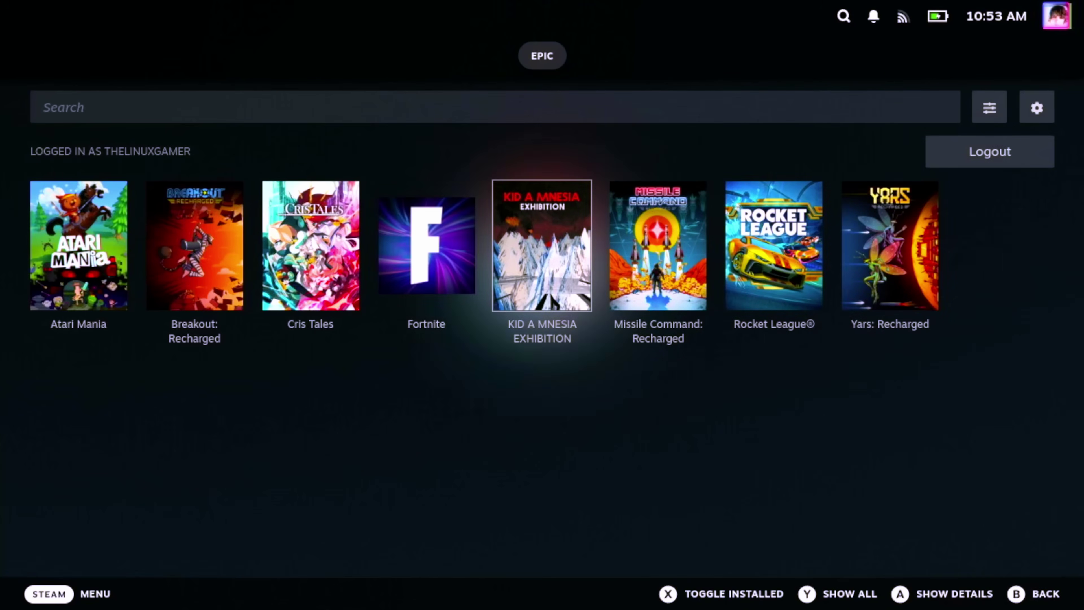
{"action": "key", "text": "Left"}
{"action": "key", "text": "Left"}
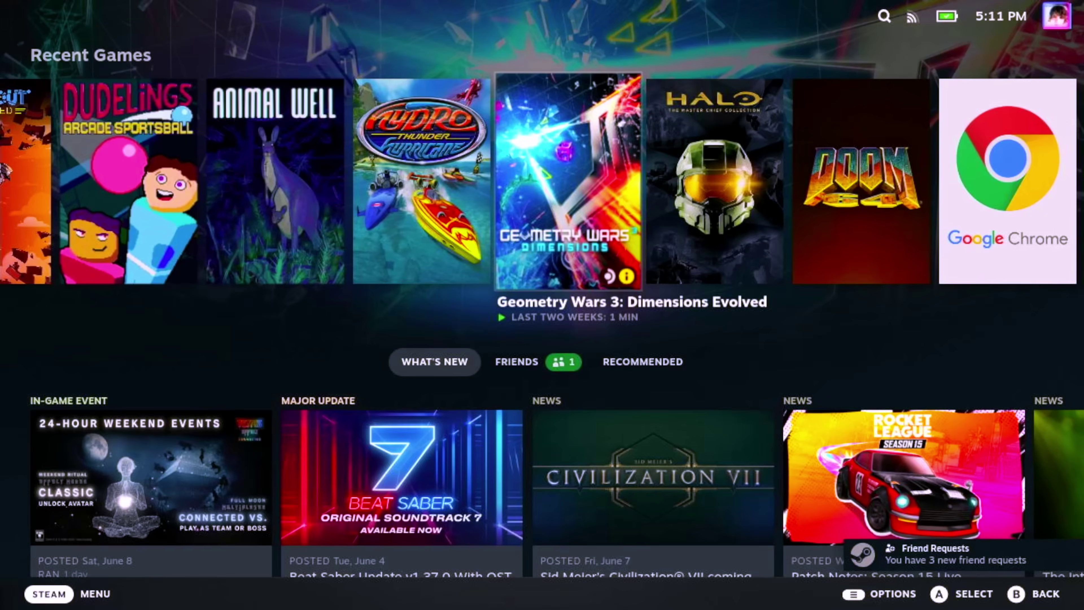
{"action": "key", "text": "ctrl+1"}
{"action": "key", "text": "Up"}
{"action": "key", "text": "Return"}
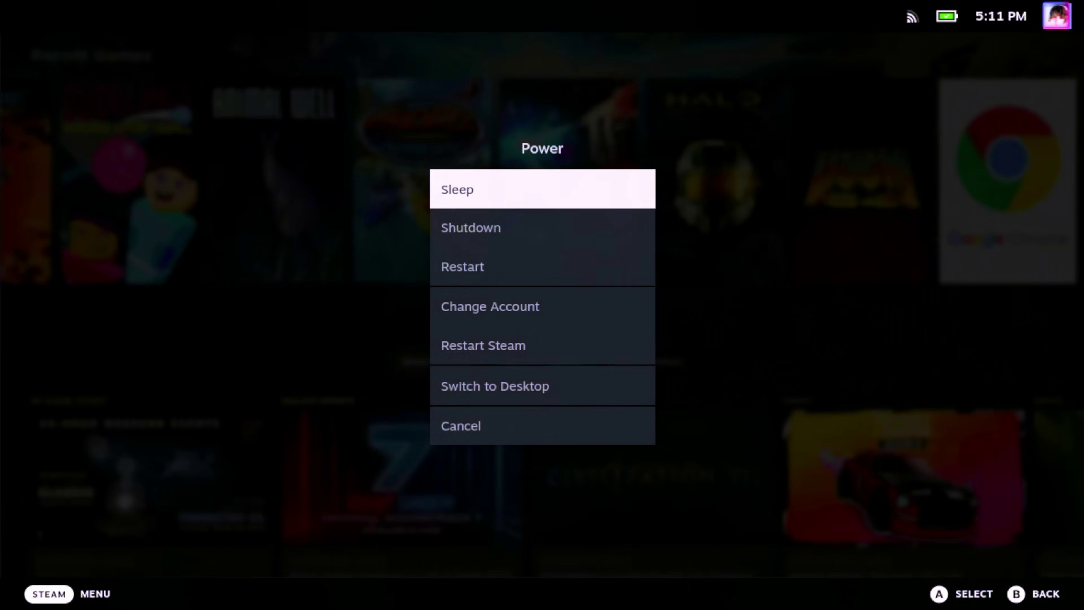
{"action": "left_click", "coordinate": [542, 386]}
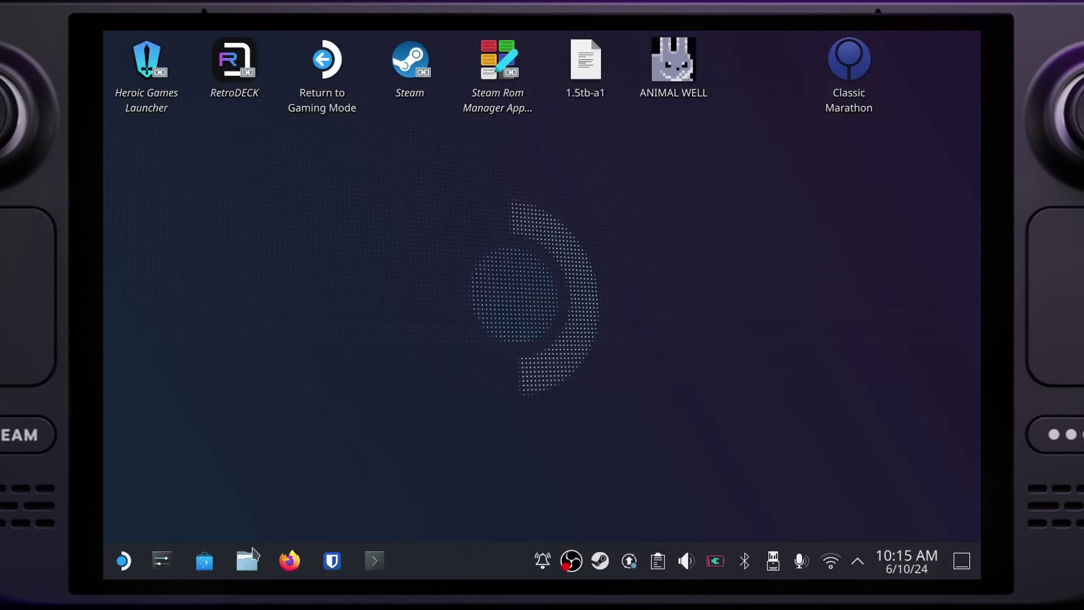
Step: Show the application launcher's System category, scrolled down to Konsole
{"action": "left_click", "coordinate": [122, 560]}
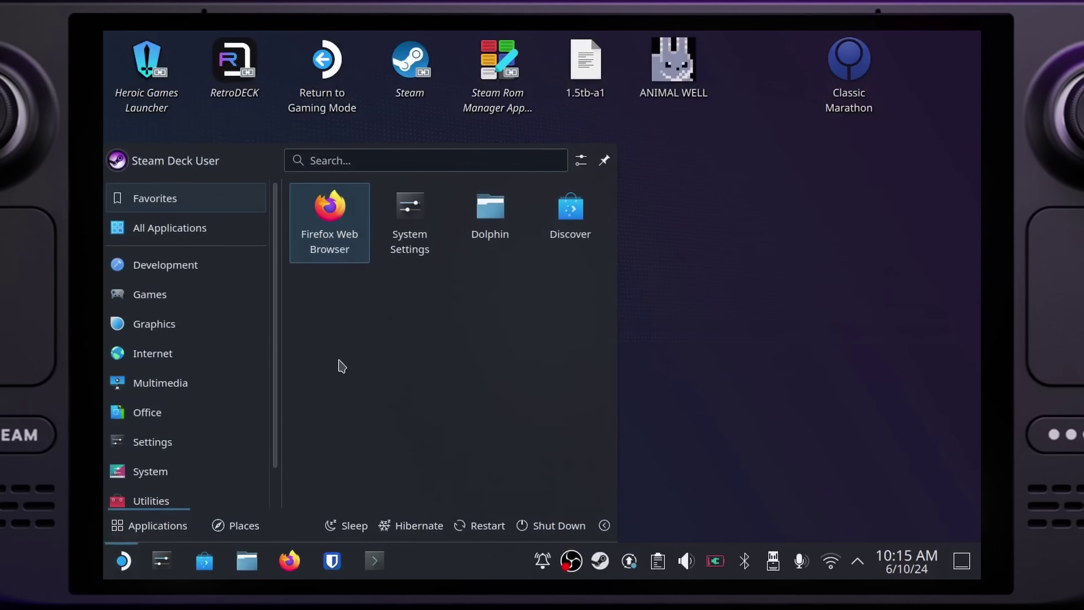
{"action": "mouse_move", "coordinate": [197, 479]}
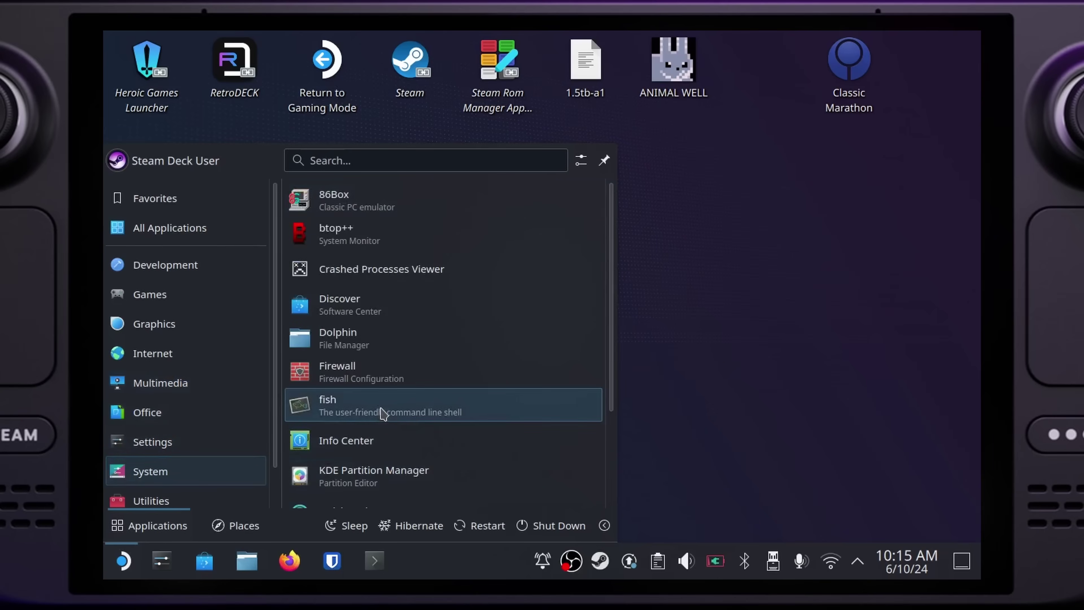
{"action": "scroll", "coordinate": [381, 412], "scroll_direction": "down", "scroll_amount": 3}
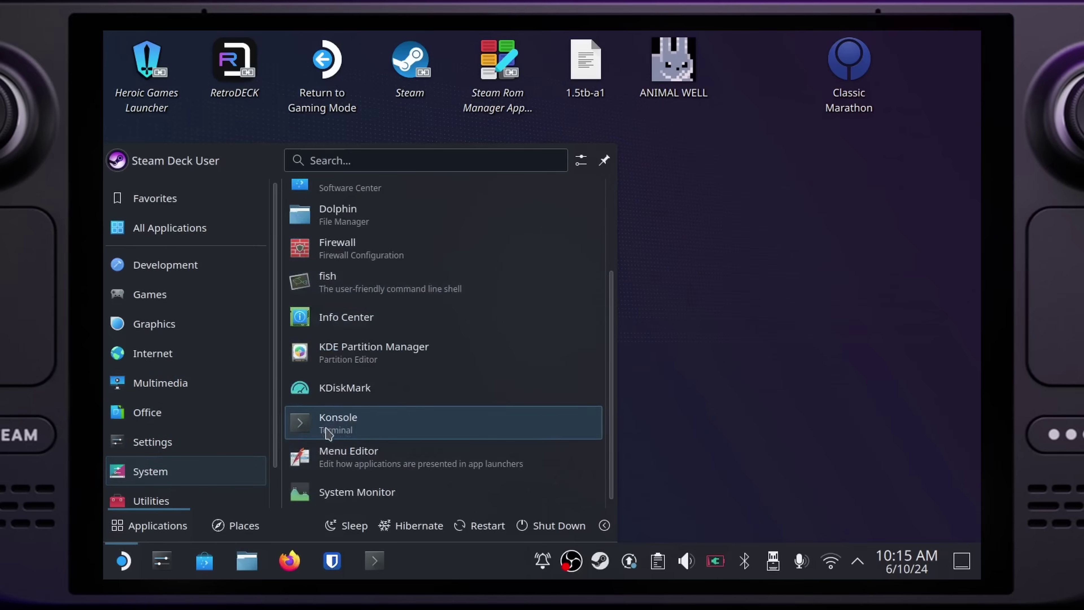
Step: In Konsole, run passwd and enter the current and new passwords for the deck user
{"action": "left_click", "coordinate": [329, 425]}
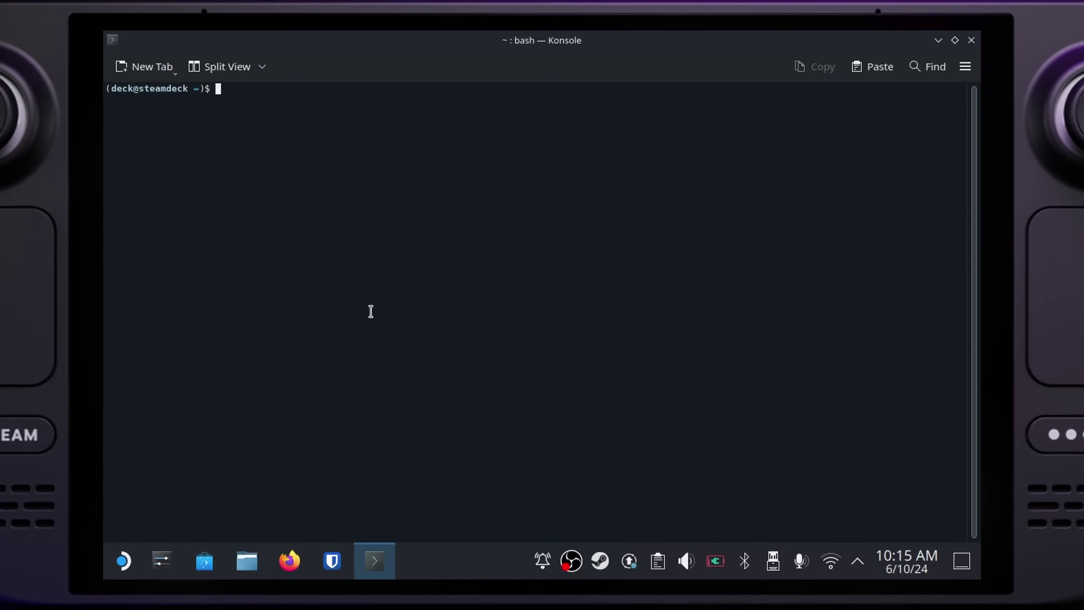
{"action": "key", "text": "super+x"}
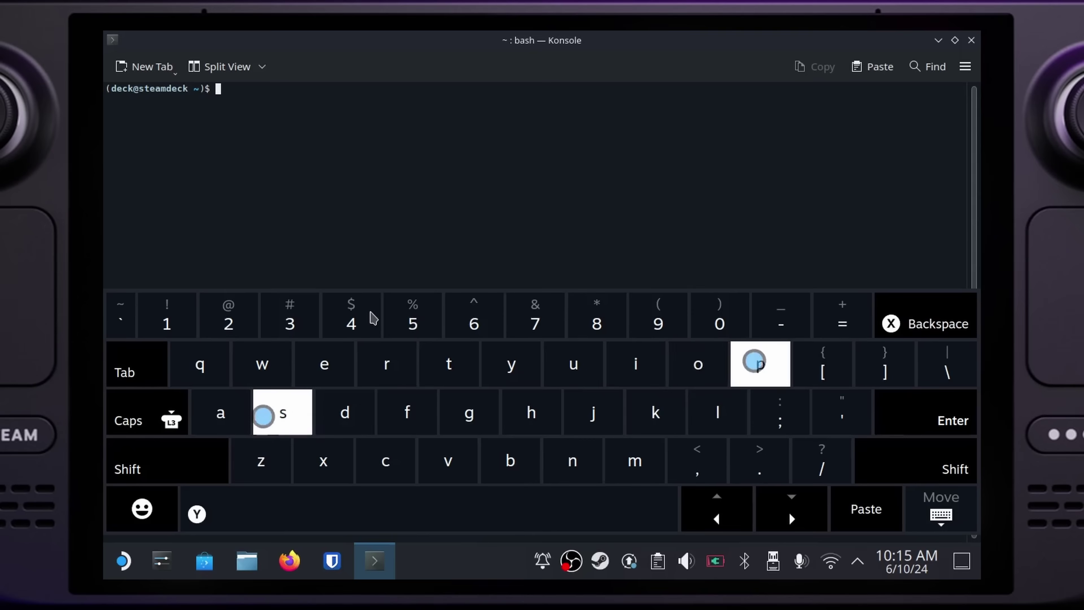
{"action": "type", "text": "pass"}
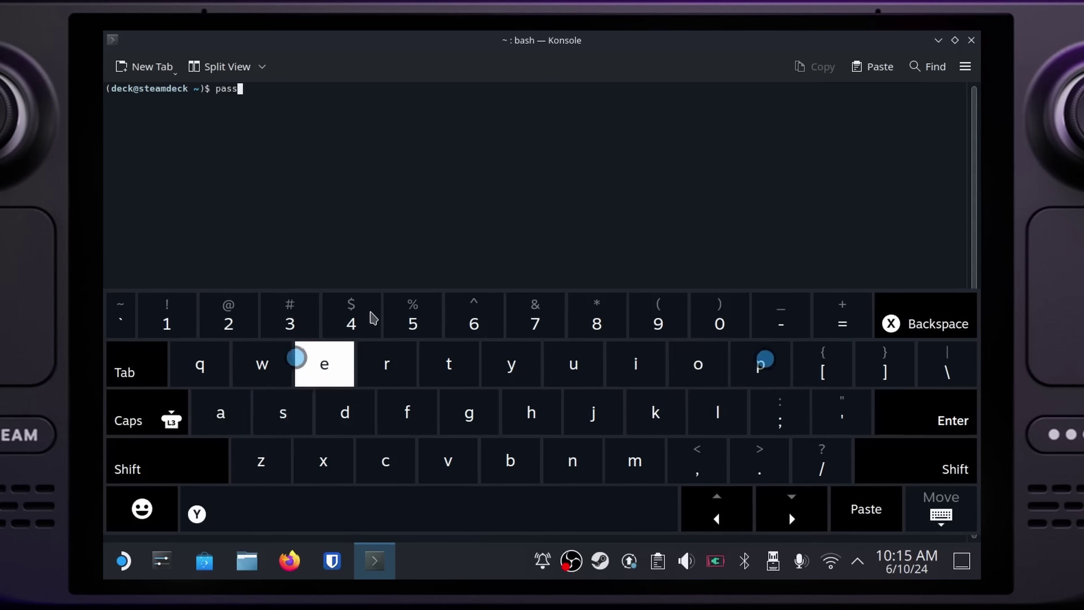
{"action": "type", "text": "wd"}
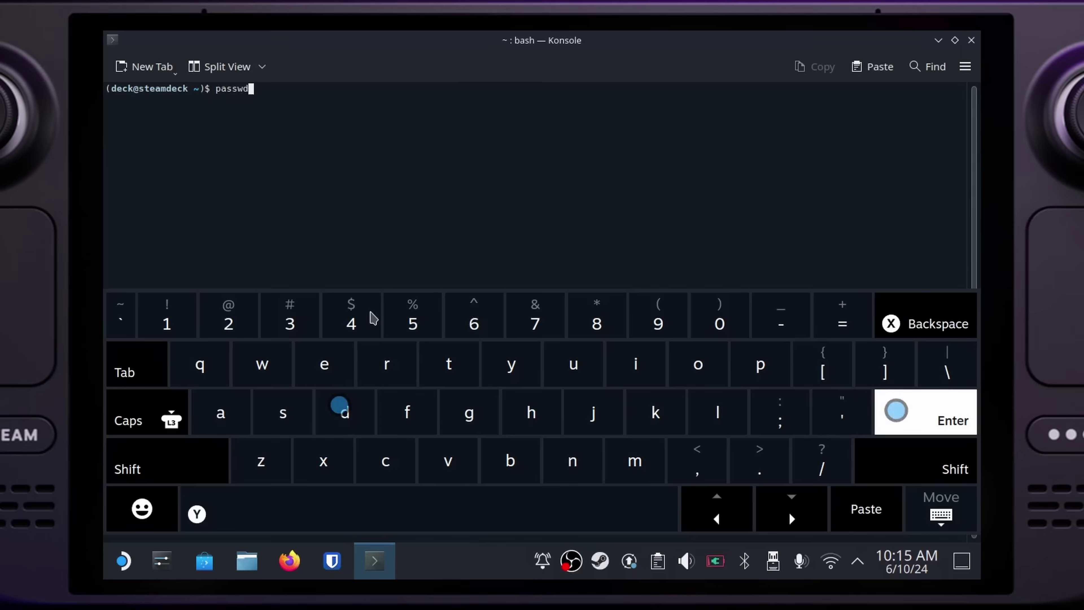
{"action": "key", "text": "Return"}
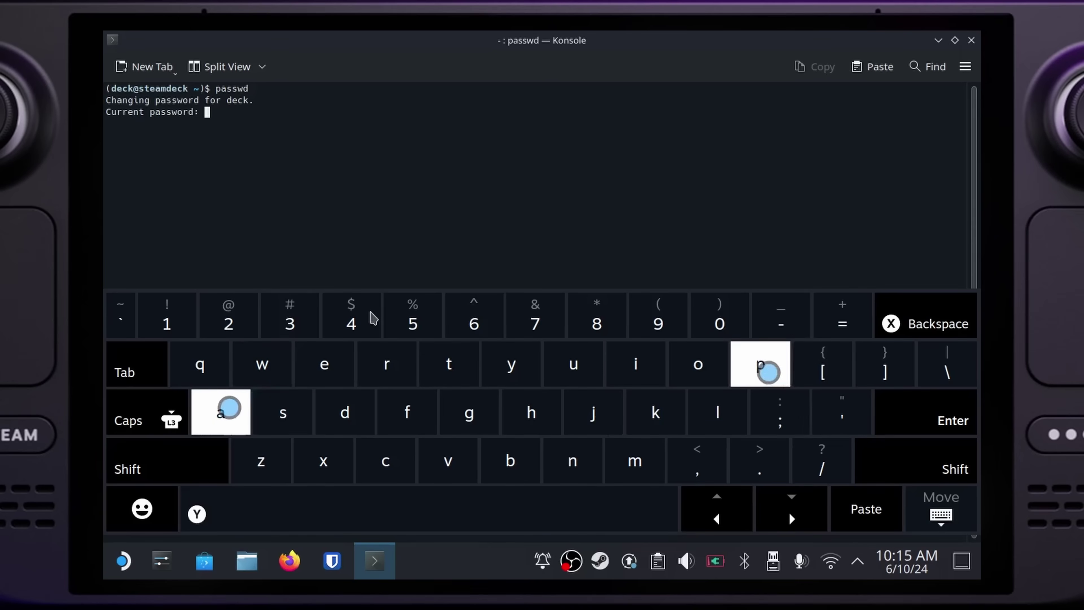
{"action": "type", "text": "w"}
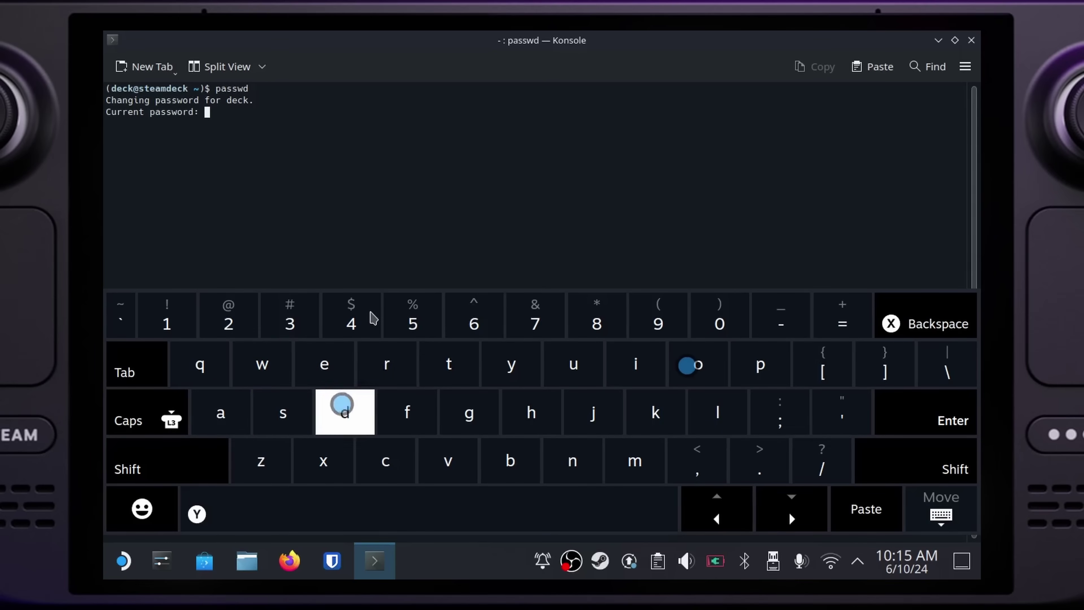
{"action": "key", "text": "Return"}
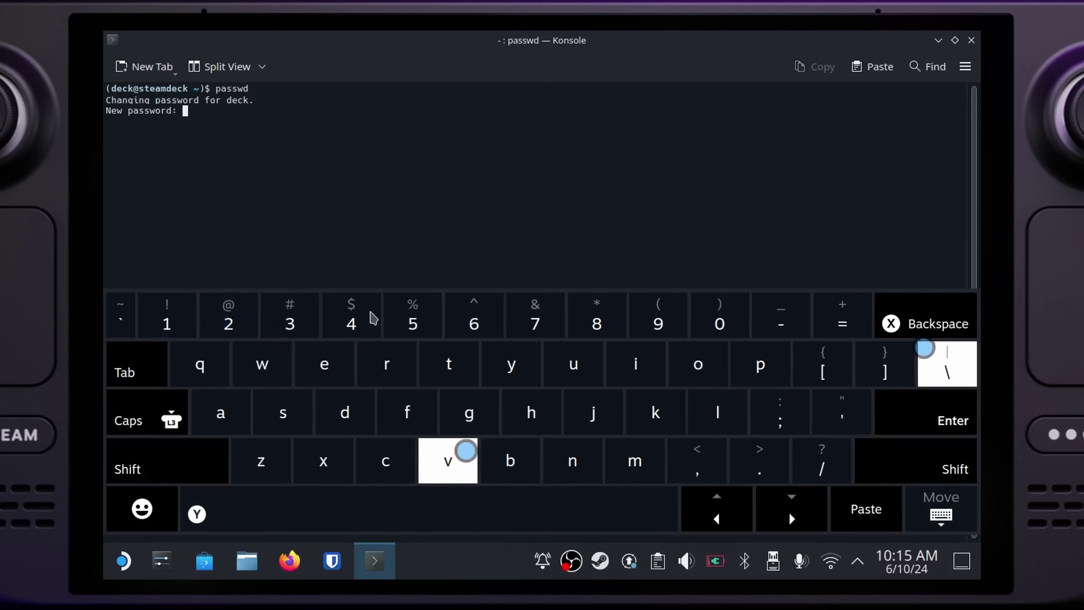
{"action": "key", "text": "Escape"}
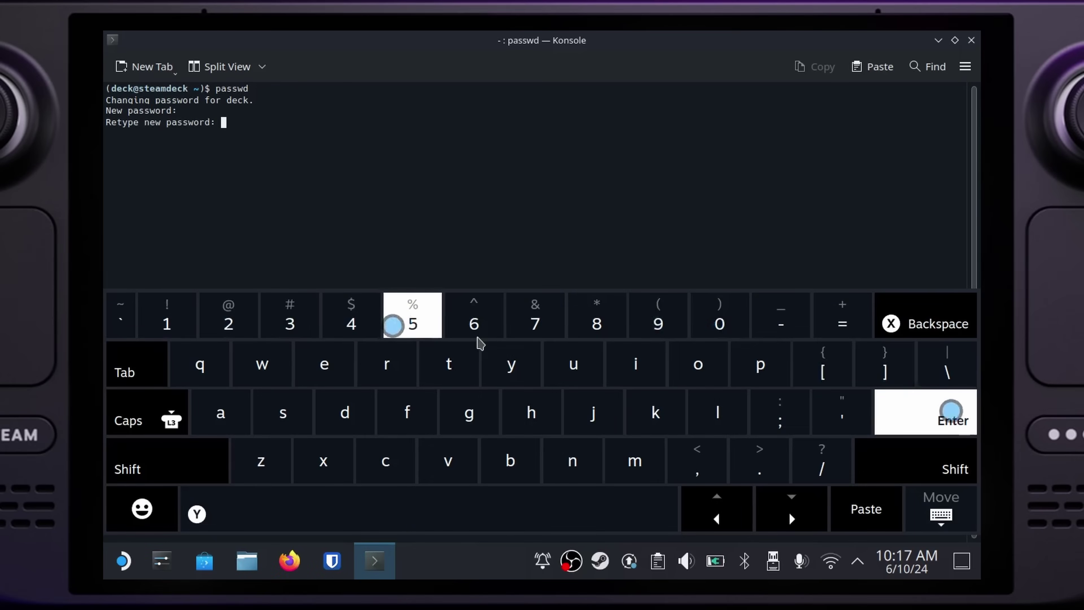
{"action": "key", "text": "Return"}
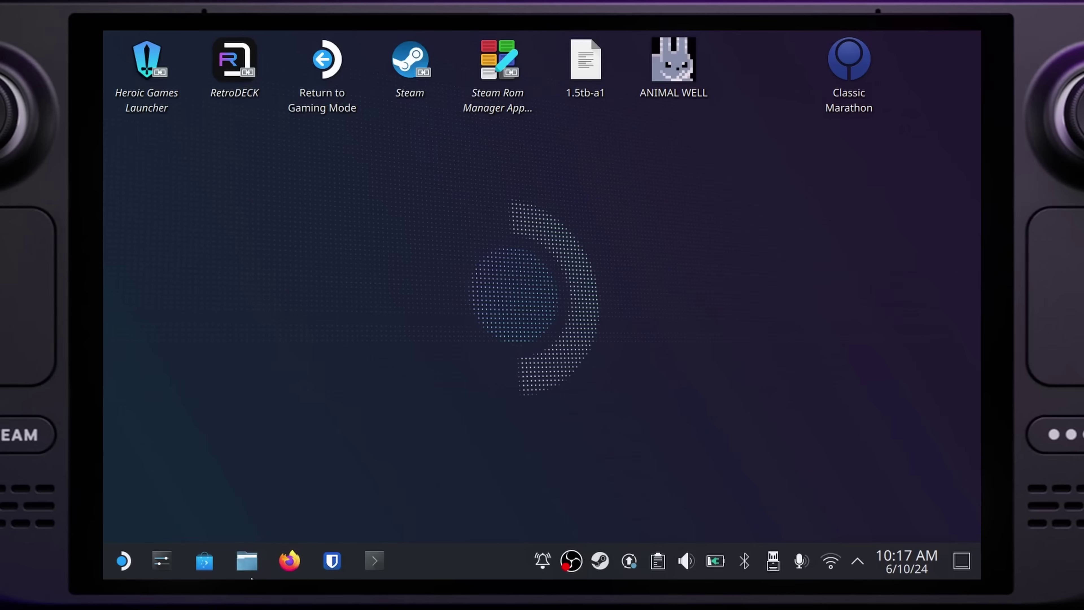
Step: Download the Decky Loader installer from decky.xyz in Firefox and dismiss the downloads panel
{"action": "left_click", "coordinate": [279, 564]}
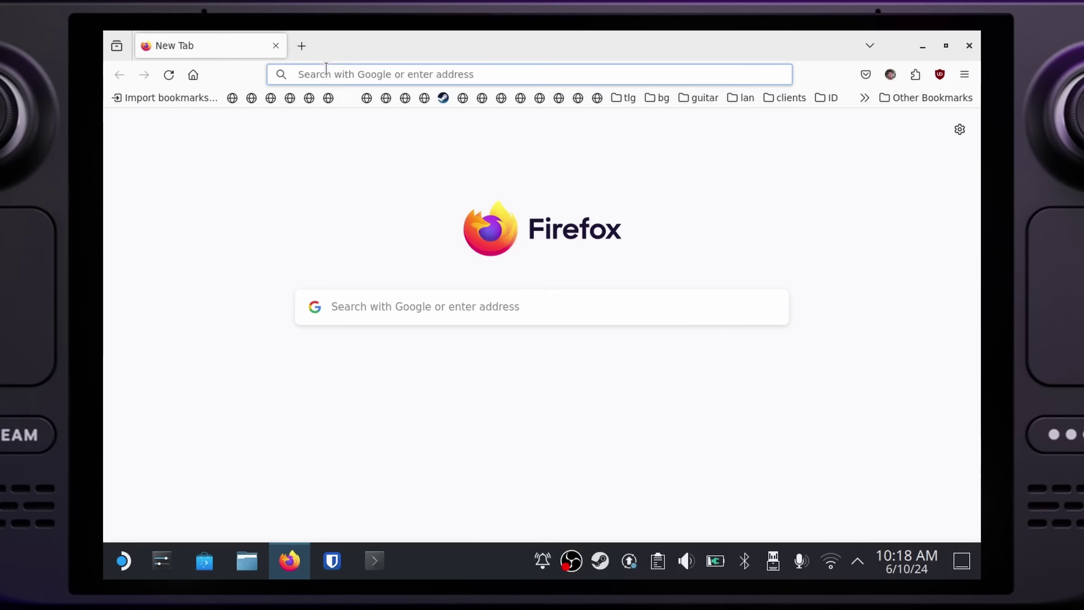
{"action": "left_click", "coordinate": [325, 75]}
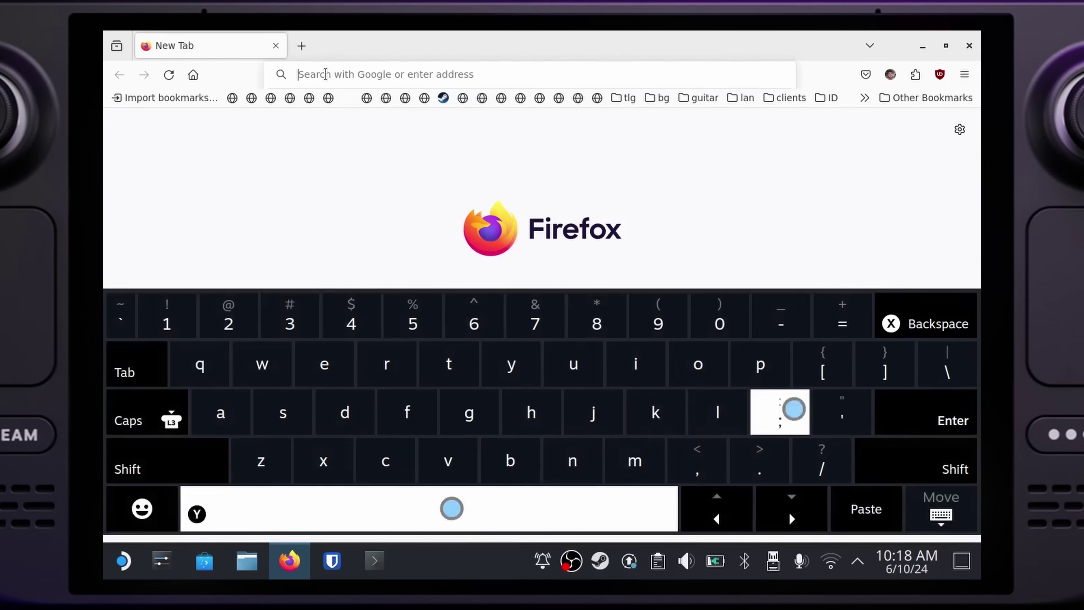
{"action": "type", "text": "decky.xyz"}
{"action": "key", "text": "Return"}
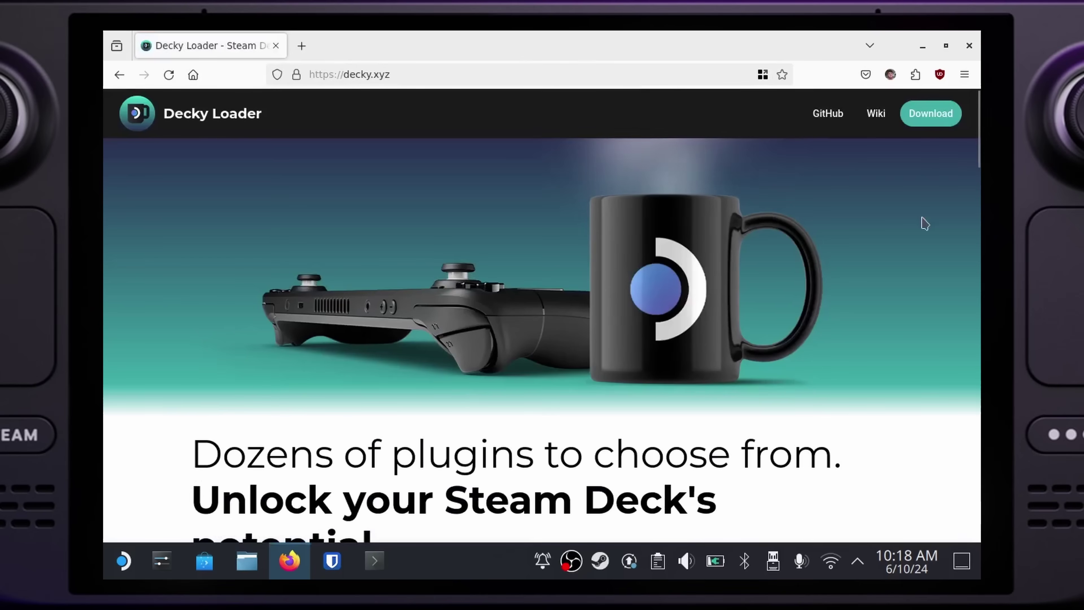
{"action": "left_click", "coordinate": [912, 122]}
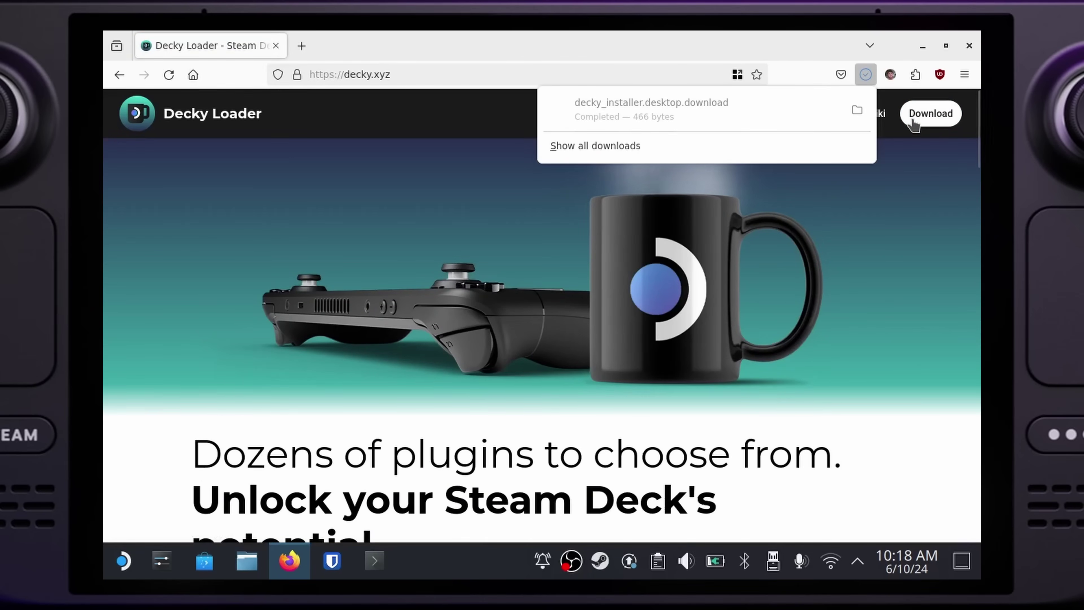
{"action": "left_click", "coordinate": [969, 45]}
Step: Close Firefox and show the Downloads folder in Dolphin
{"action": "left_click", "coordinate": [969, 45]}
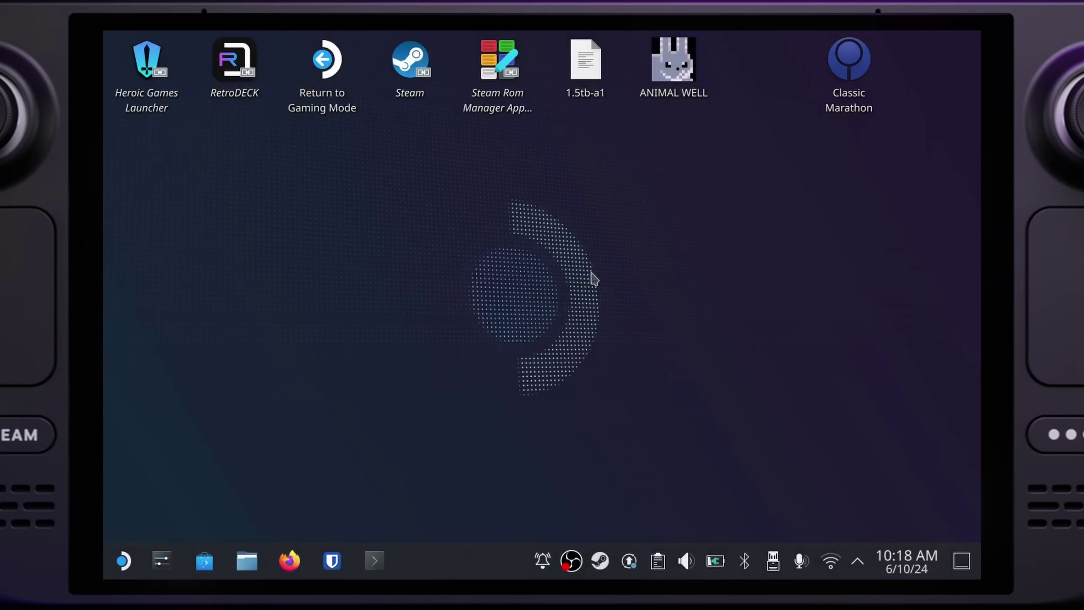
{"action": "left_click", "coordinate": [247, 561]}
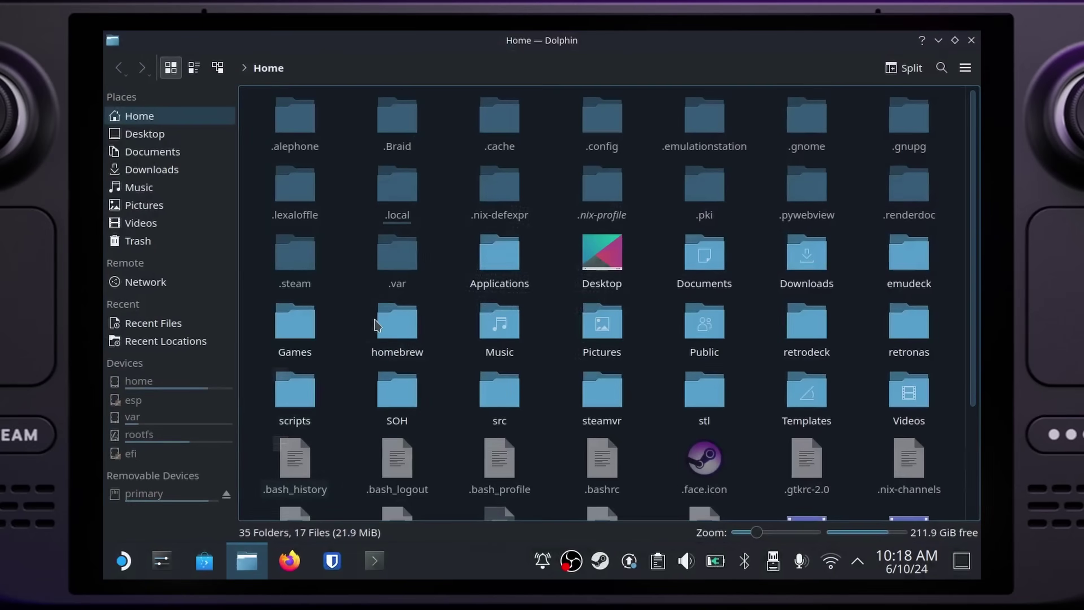
{"action": "left_click", "coordinate": [149, 171]}
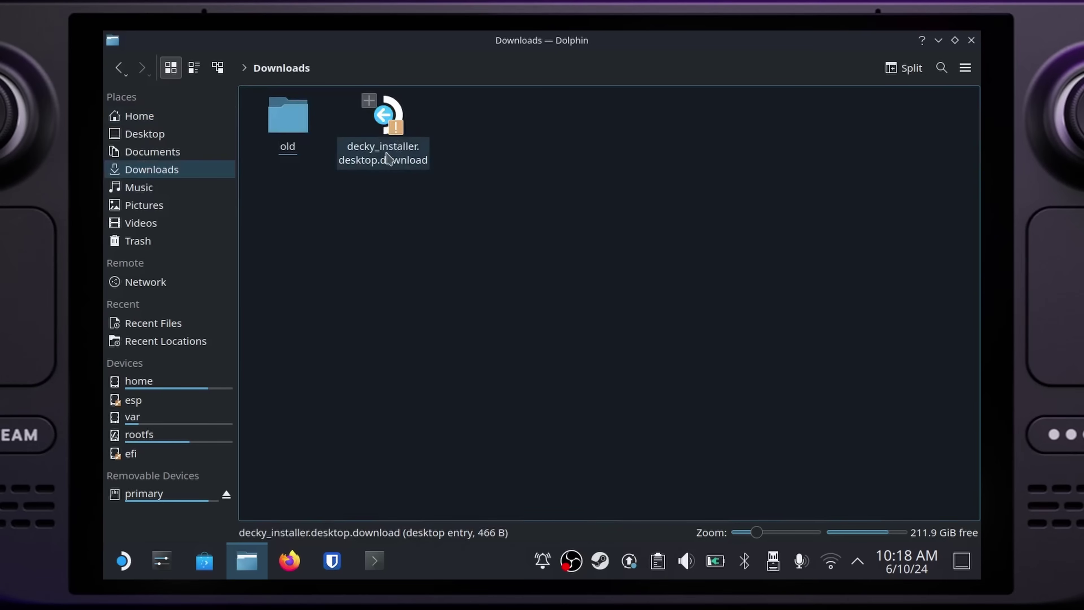
Step: Rename the installer to decky_installer.desktop by deleting '.download', then run it
{"action": "right_click", "coordinate": [387, 158]}
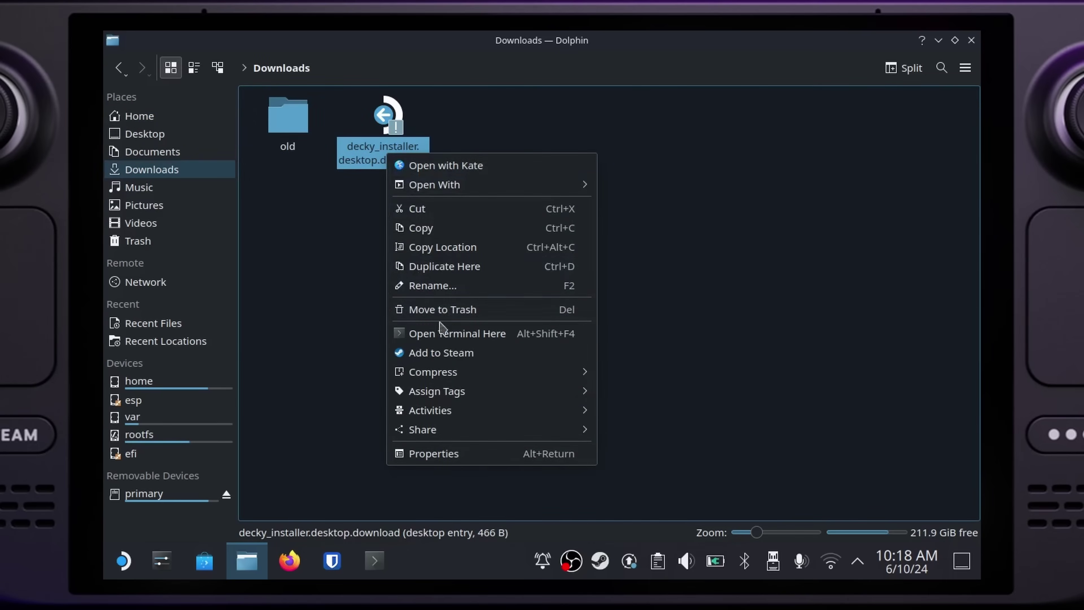
{"action": "left_click", "coordinate": [446, 286]}
{"action": "left_click_drag", "start_coordinate": [373, 160], "coordinate": [472, 154]}
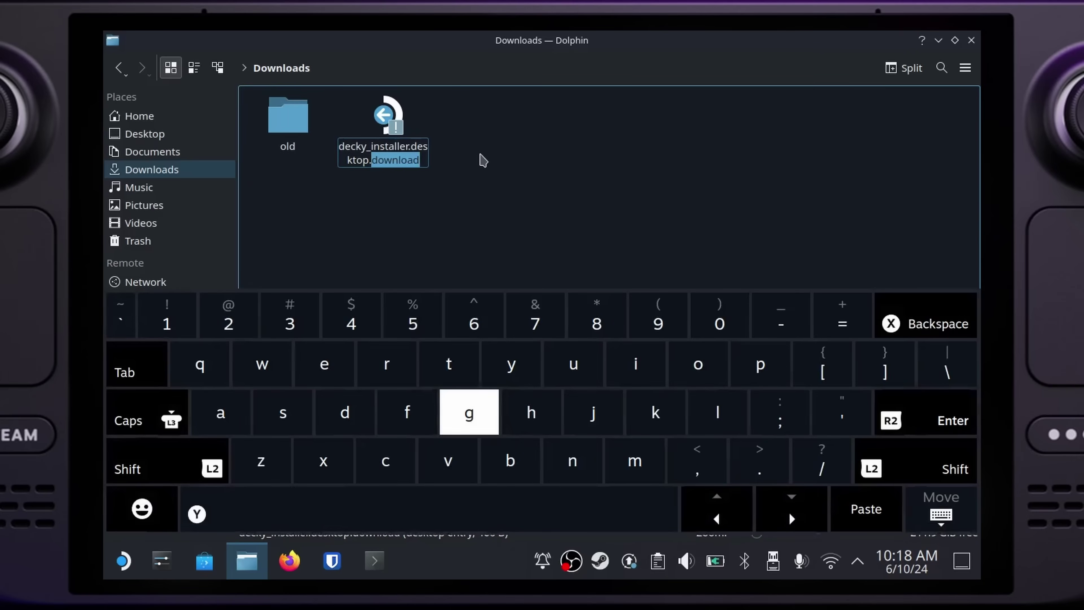
{"action": "key", "text": "BackSpace"}
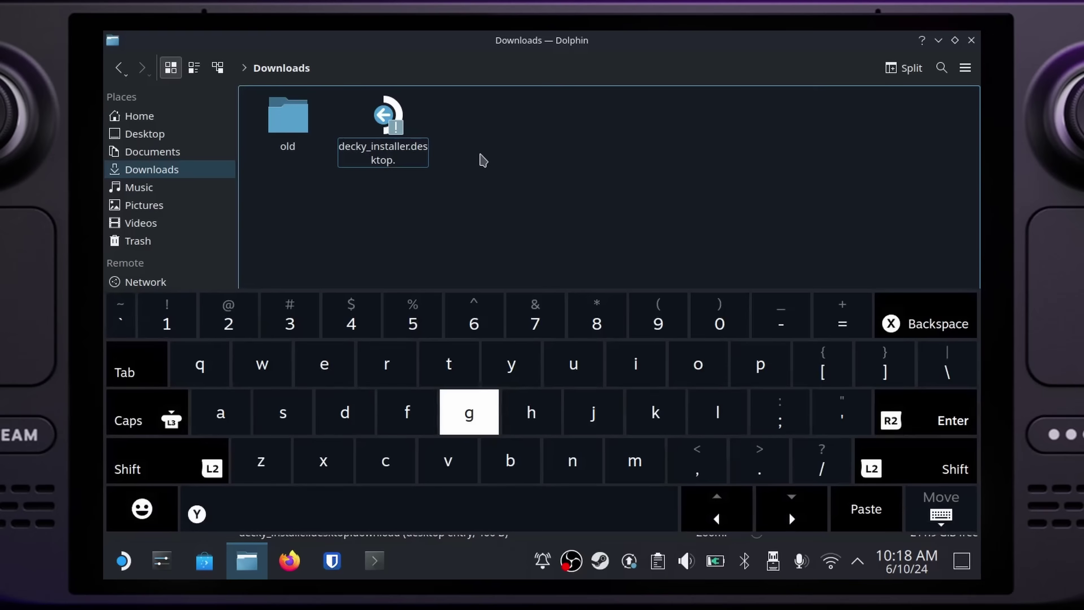
{"action": "key", "text": "Return"}
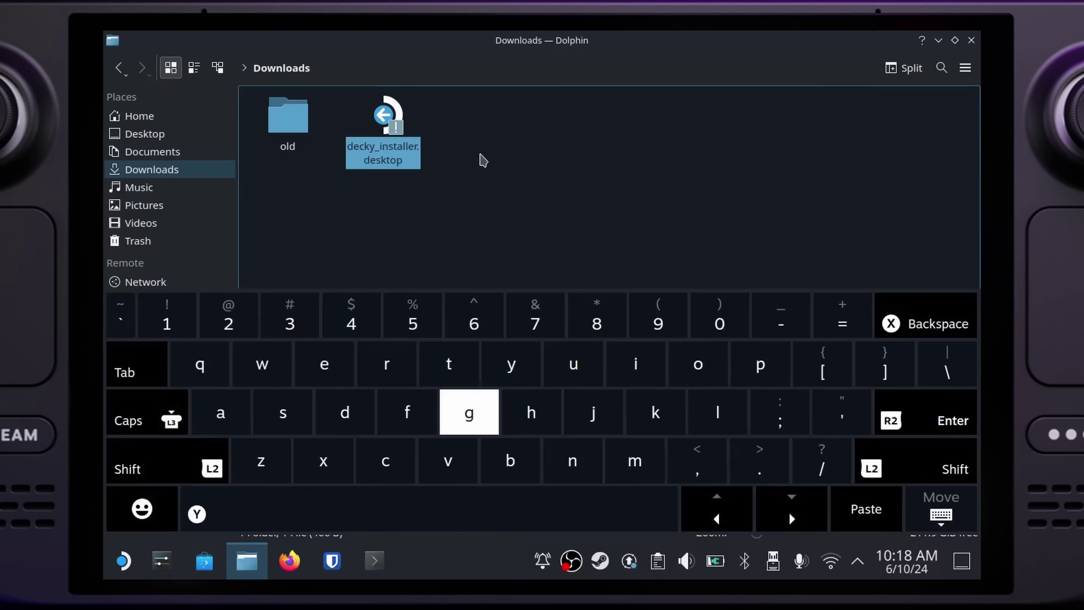
{"action": "left_click", "coordinate": [388, 137]}
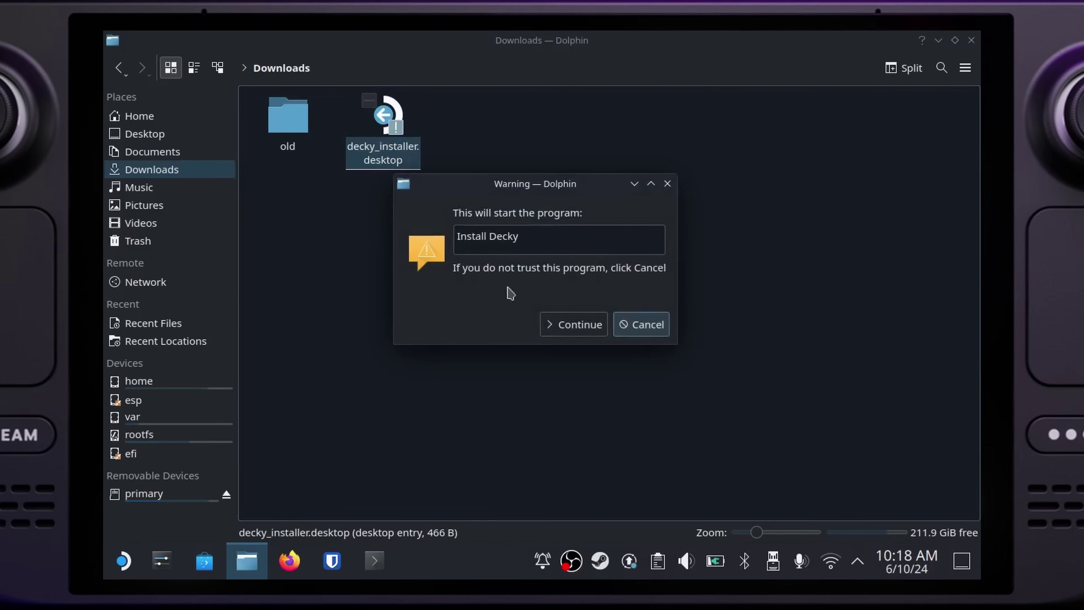
Step: Confirm Install Decky, enter the sudo password, and choose the latest stable release
{"action": "left_click", "coordinate": [562, 329]}
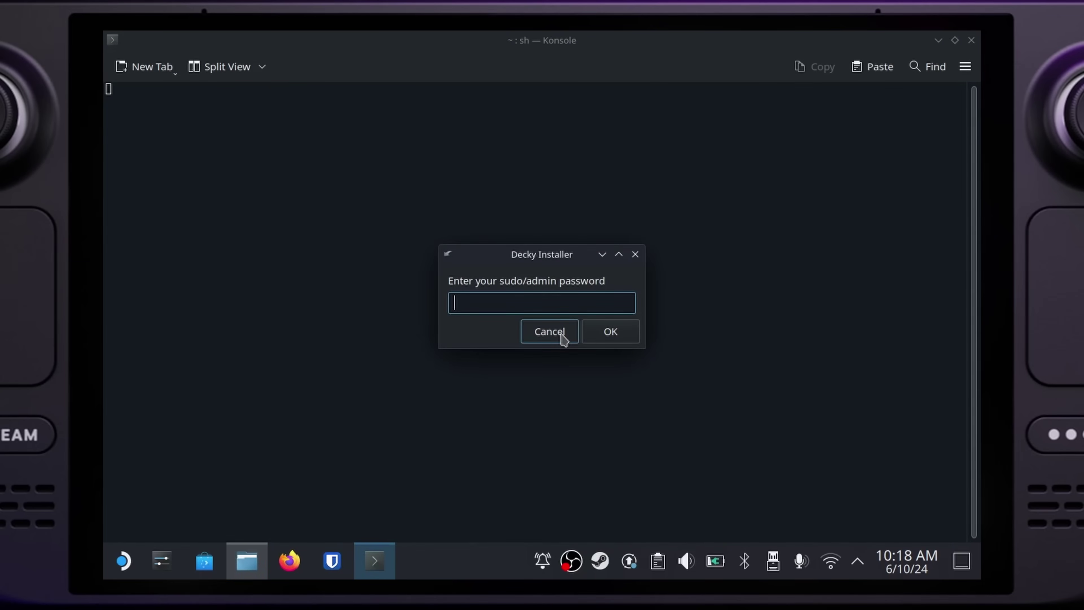
{"action": "type", "text": "ap"}
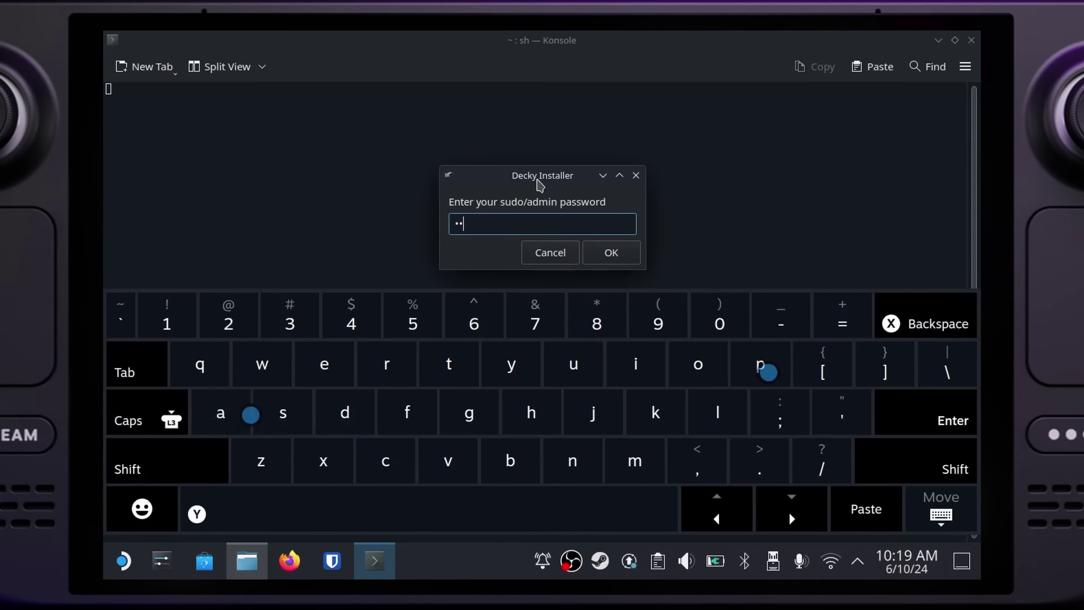
{"action": "type", "text": "sswor"}
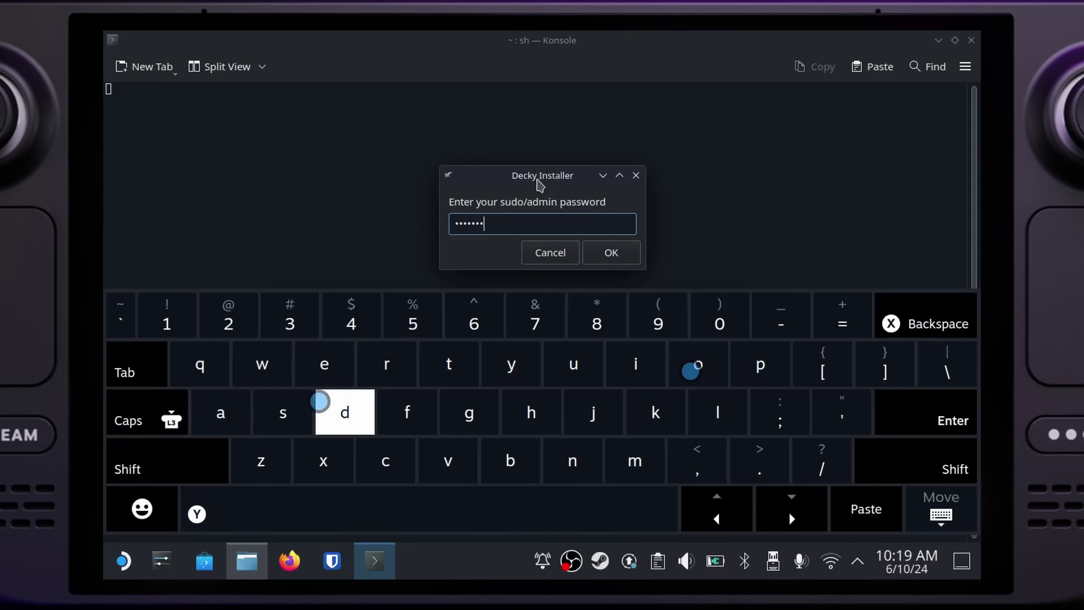
{"action": "type", "text": "d123"}
{"action": "key", "text": "Return"}
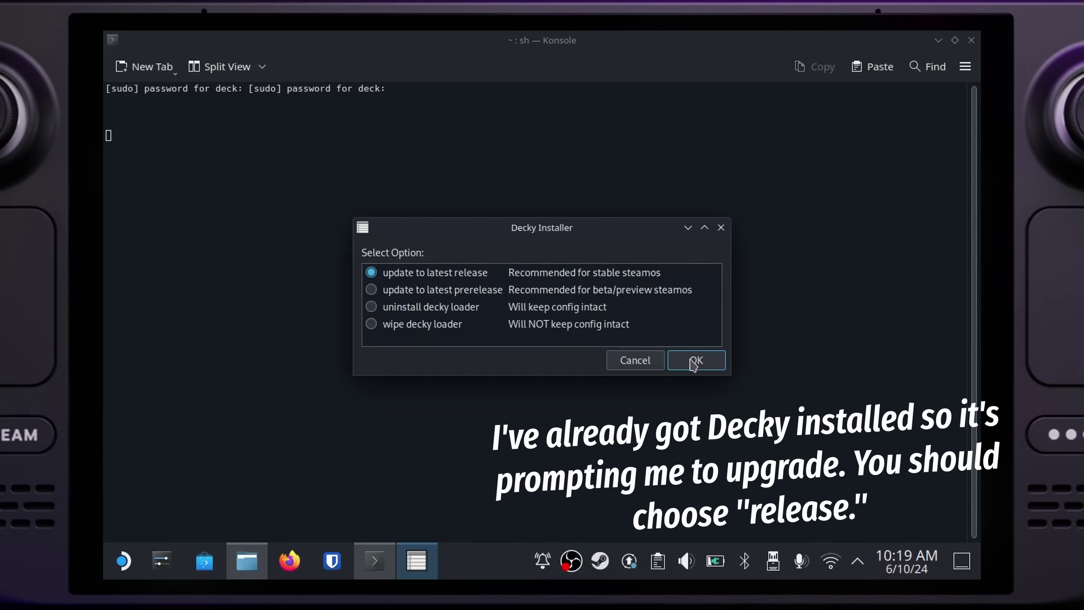
{"action": "left_click", "coordinate": [695, 361]}
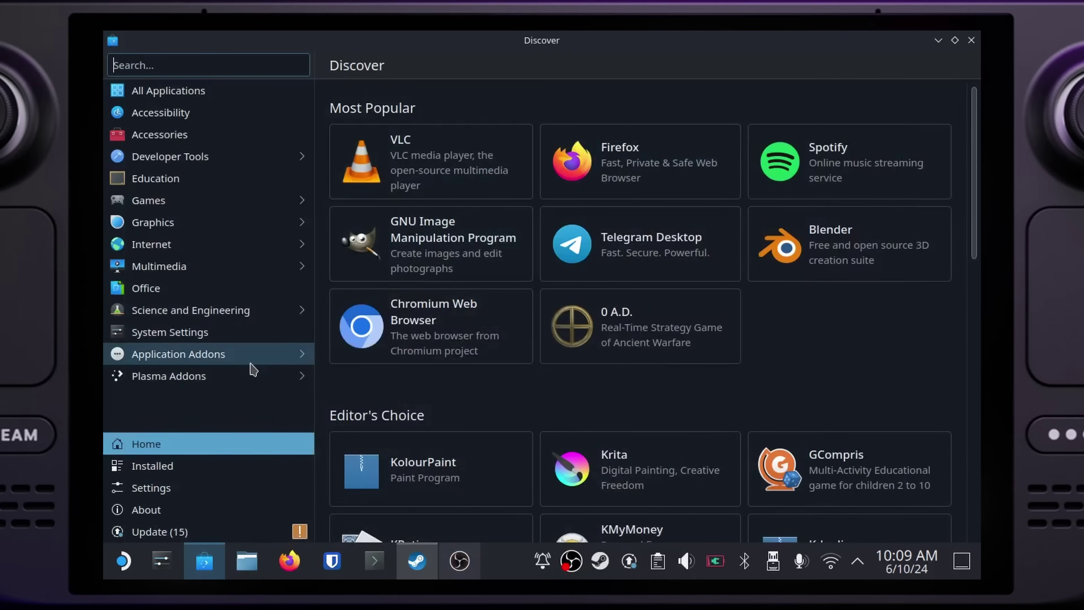
Step: Search Discover for 'proton' to check ProtonUp-Qt is installed, then close Discover
{"action": "left_click", "coordinate": [203, 66]}
{"action": "type", "text": "proton"}
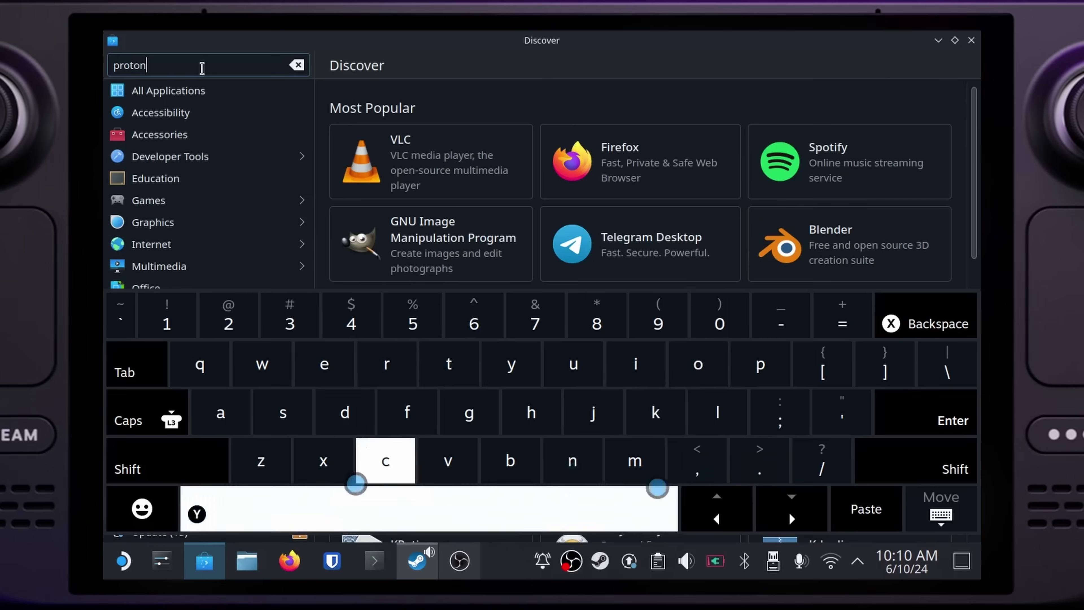
{"action": "key", "text": "Return"}
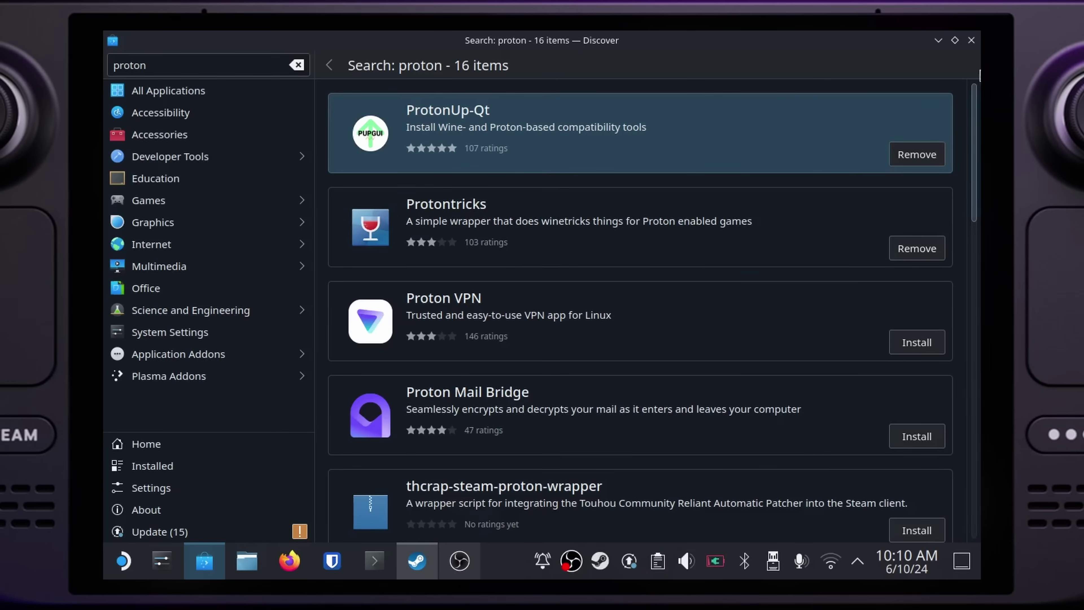
{"action": "left_click", "coordinate": [970, 40]}
Step: Show the launcher's Games category, scrolled down to ProtonUp-Qt
{"action": "left_click", "coordinate": [122, 563]}
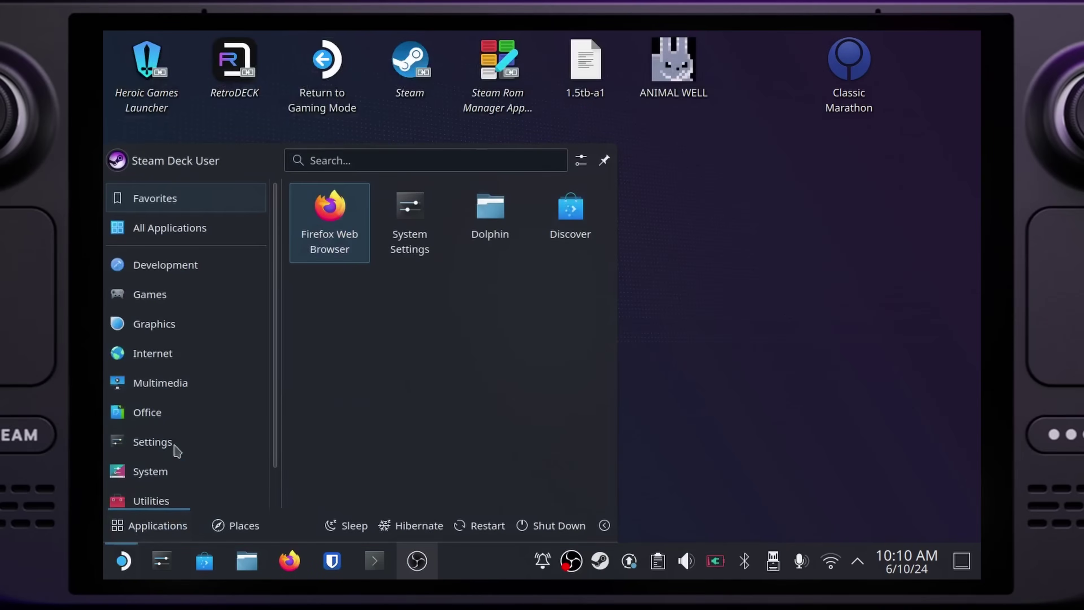
{"action": "mouse_move", "coordinate": [169, 395]}
{"action": "mouse_move", "coordinate": [182, 296]}
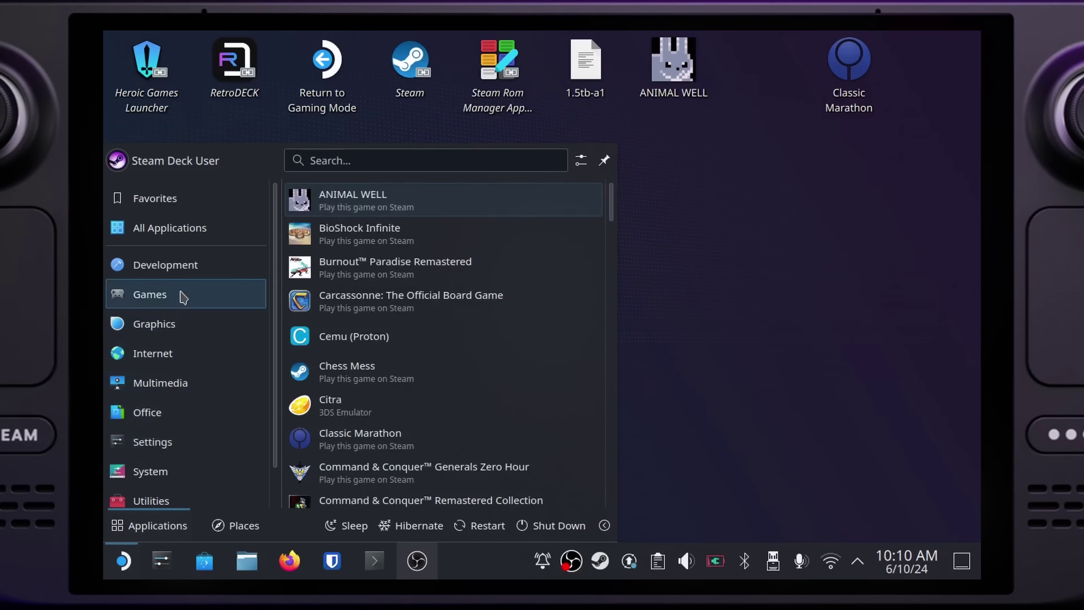
{"action": "scroll", "coordinate": [400, 376], "scroll_direction": "down", "scroll_amount": 10}
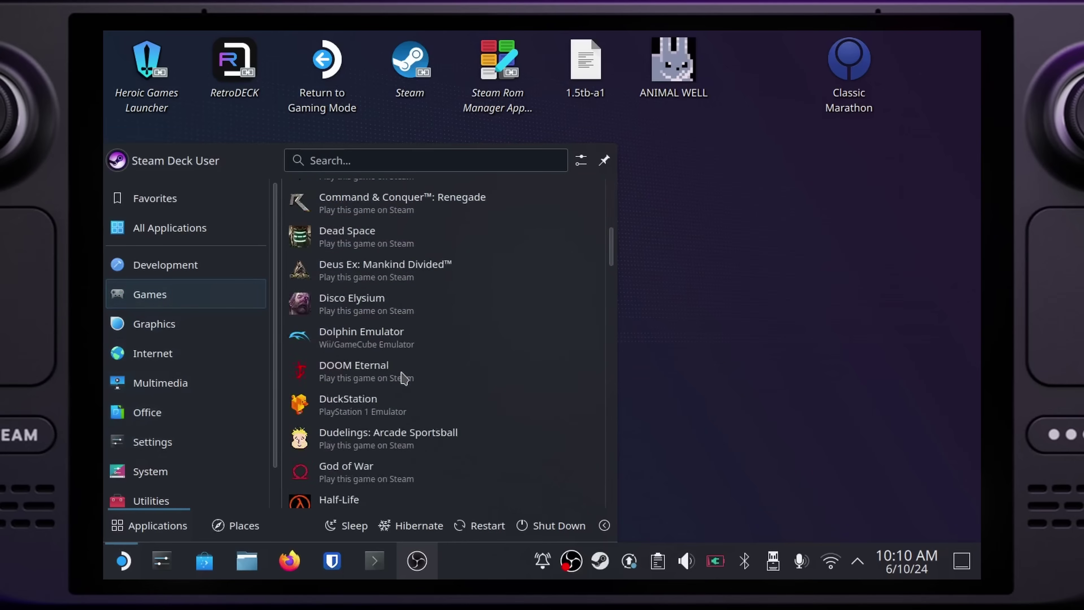
{"action": "scroll", "coordinate": [403, 377], "scroll_direction": "down", "scroll_amount": 12}
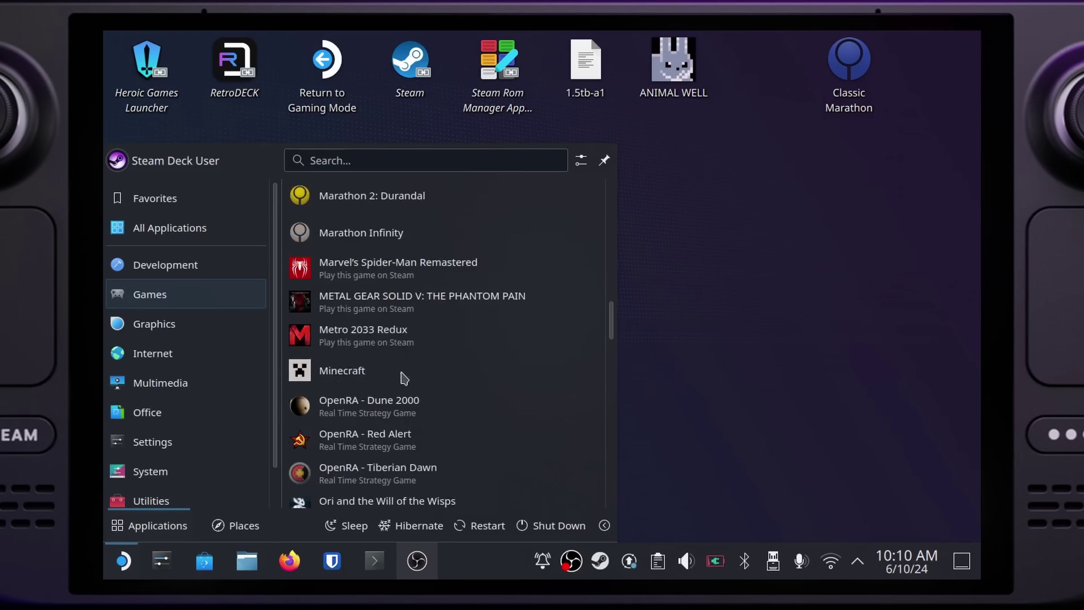
{"action": "scroll", "coordinate": [403, 377], "scroll_direction": "down", "scroll_amount": 8}
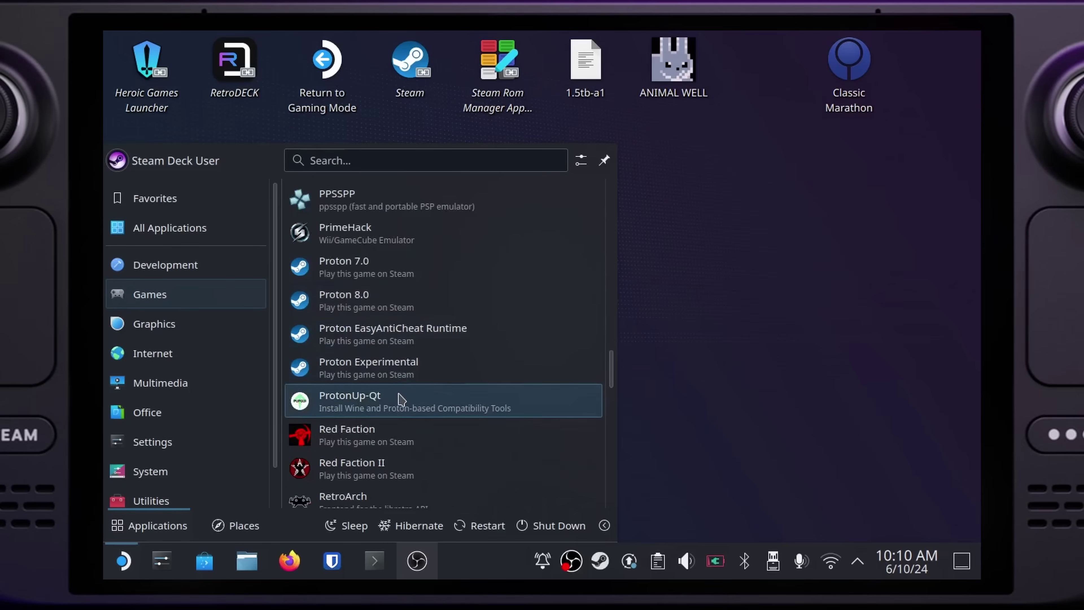
Step: Install GE-Proton9-7 for Steam through ProtonUp-Qt's Add version dialog, then close the app
{"action": "left_click", "coordinate": [399, 404]}
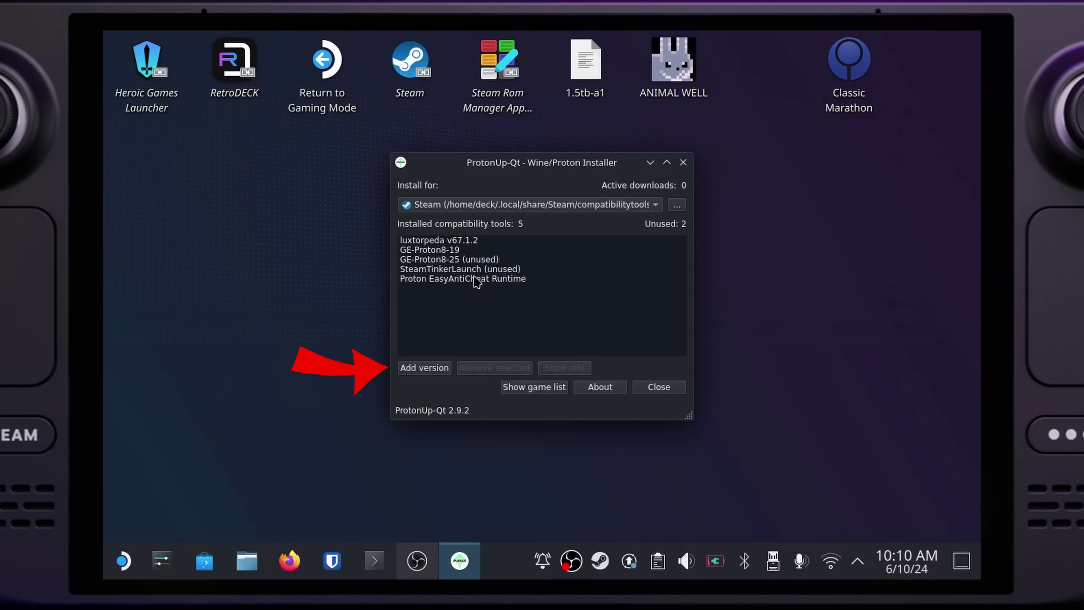
{"action": "left_click", "coordinate": [425, 368]}
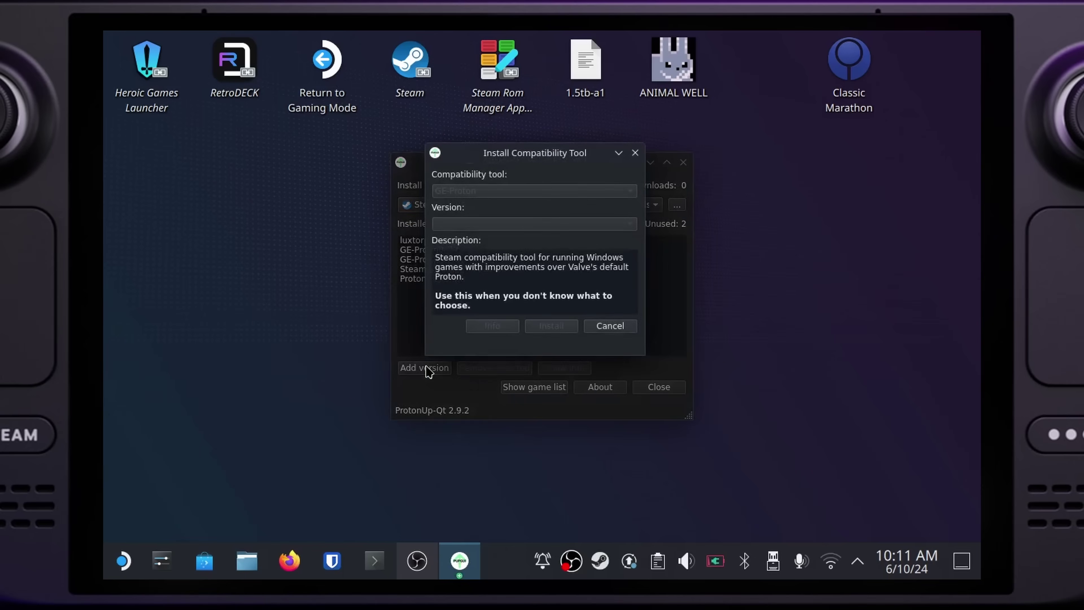
{"action": "left_click", "coordinate": [488, 232]}
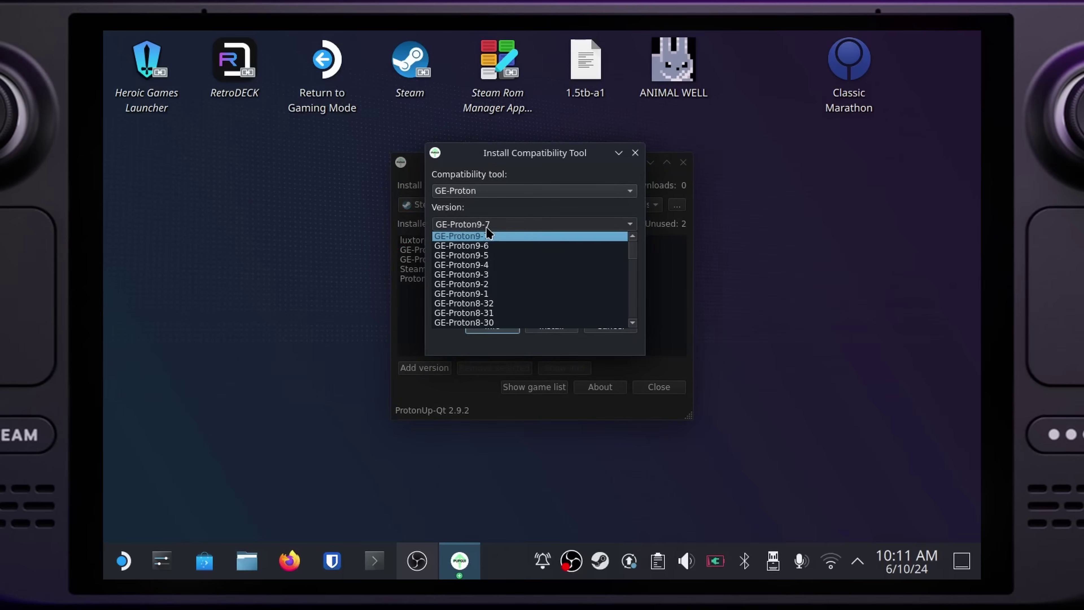
{"action": "left_click", "coordinate": [504, 218]}
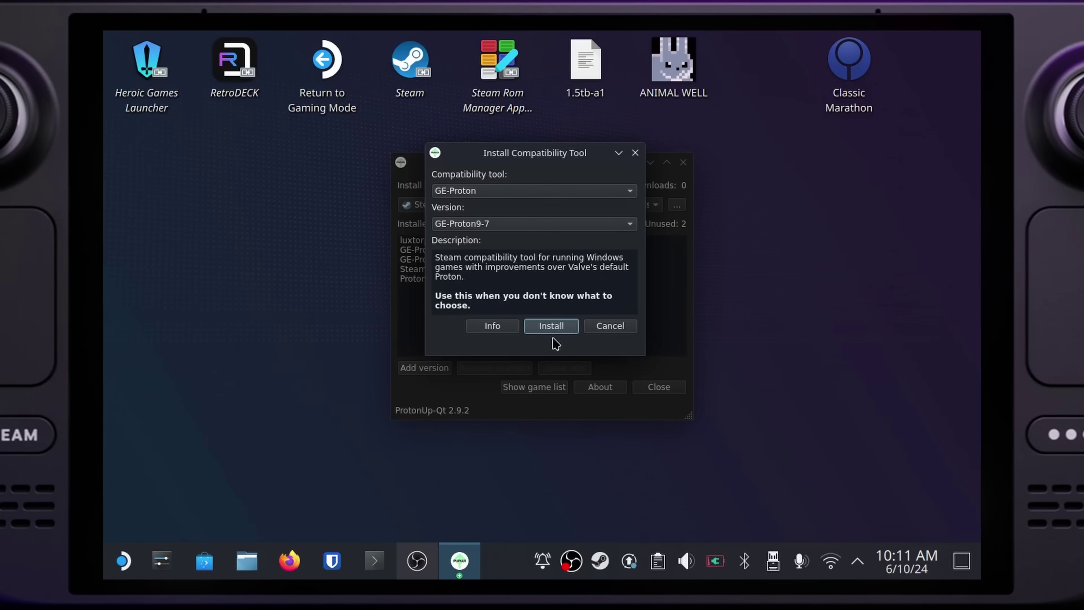
{"action": "left_click", "coordinate": [552, 328]}
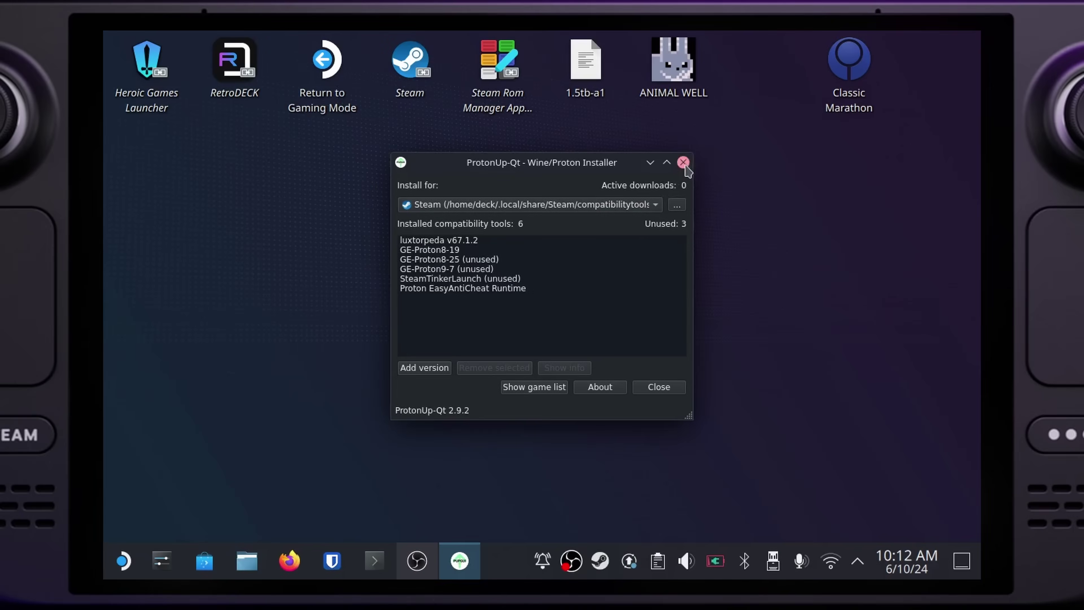
{"action": "left_click", "coordinate": [683, 162]}
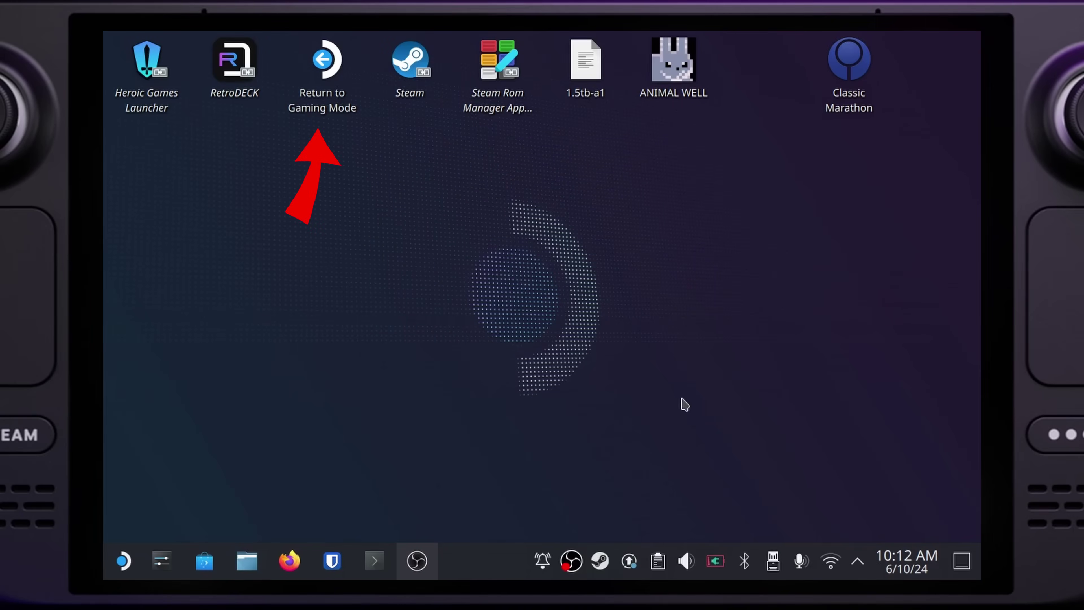
Step: Shut down the Steam Deck from the application launcher
{"action": "left_click", "coordinate": [122, 561]}
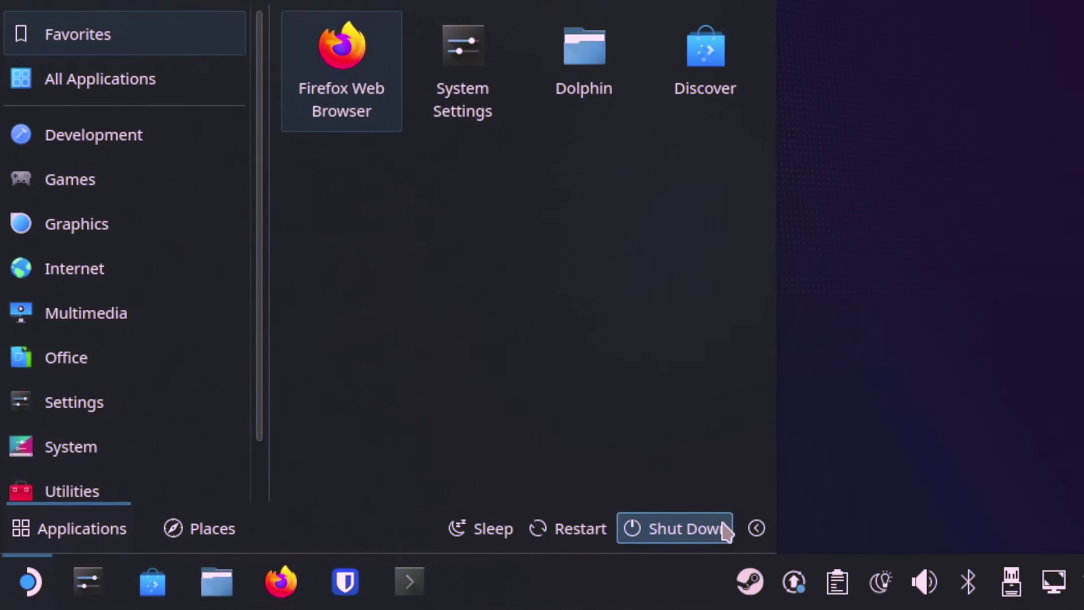
{"action": "left_click", "coordinate": [724, 526]}
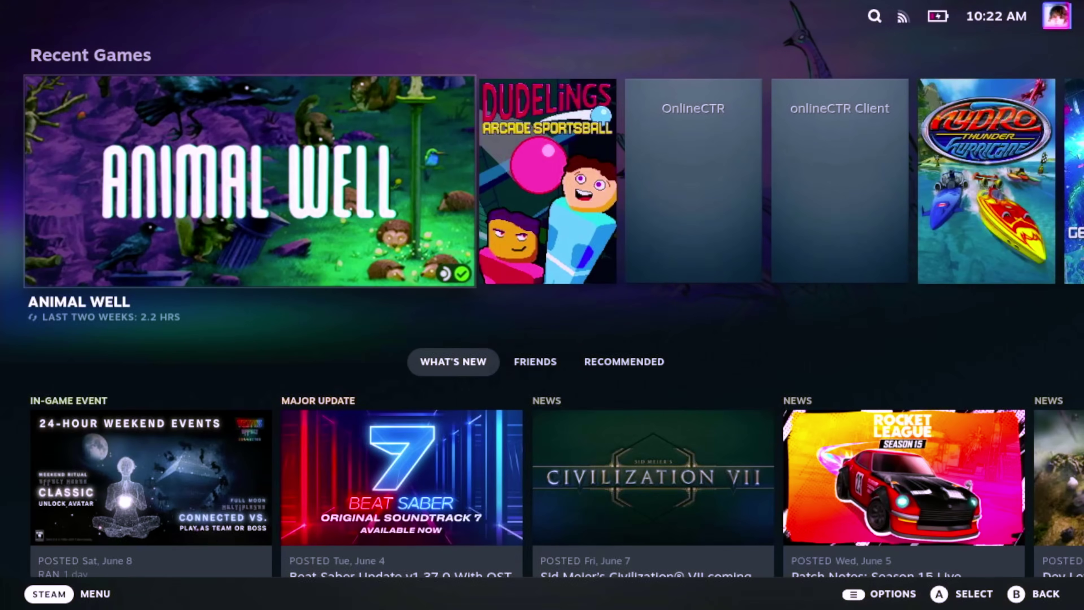
Step: Open the Decky plugin store from the Quick Access panel's Decky tab
{"action": "key", "text": "ctrl+2"}
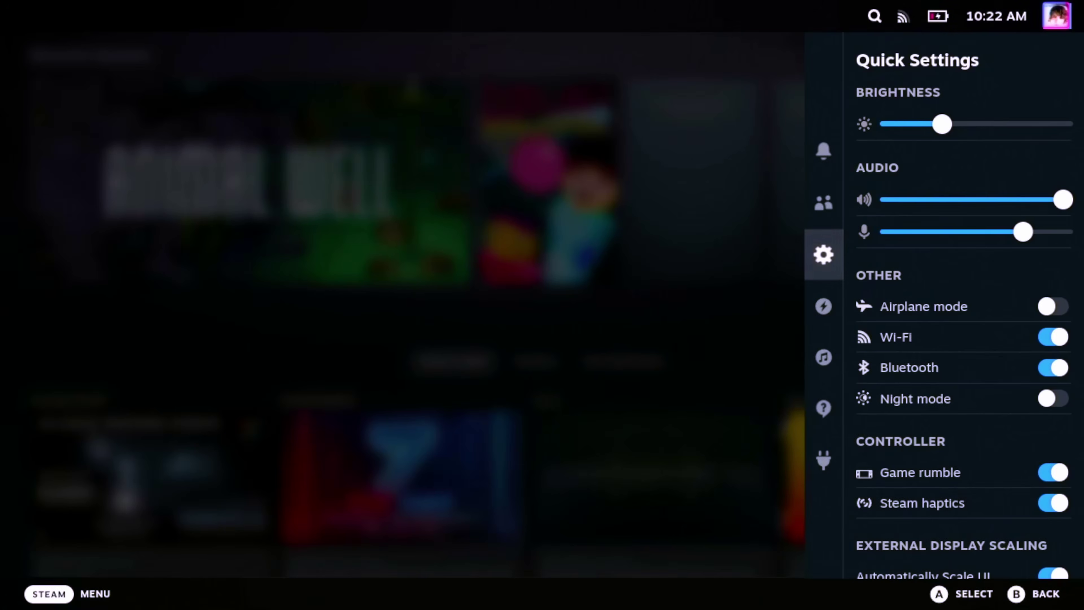
{"action": "key", "text": "Down"}
{"action": "key", "text": "Down"}
{"action": "key", "text": "Down"}
{"action": "key", "text": "Down"}
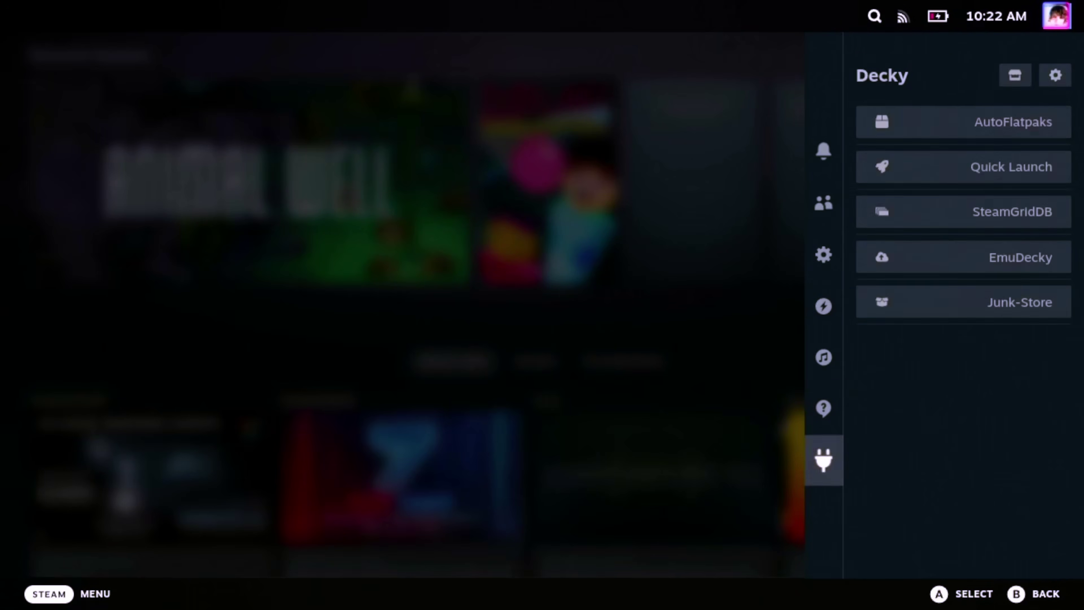
{"action": "key", "text": "Right"}
{"action": "key", "text": "Return"}
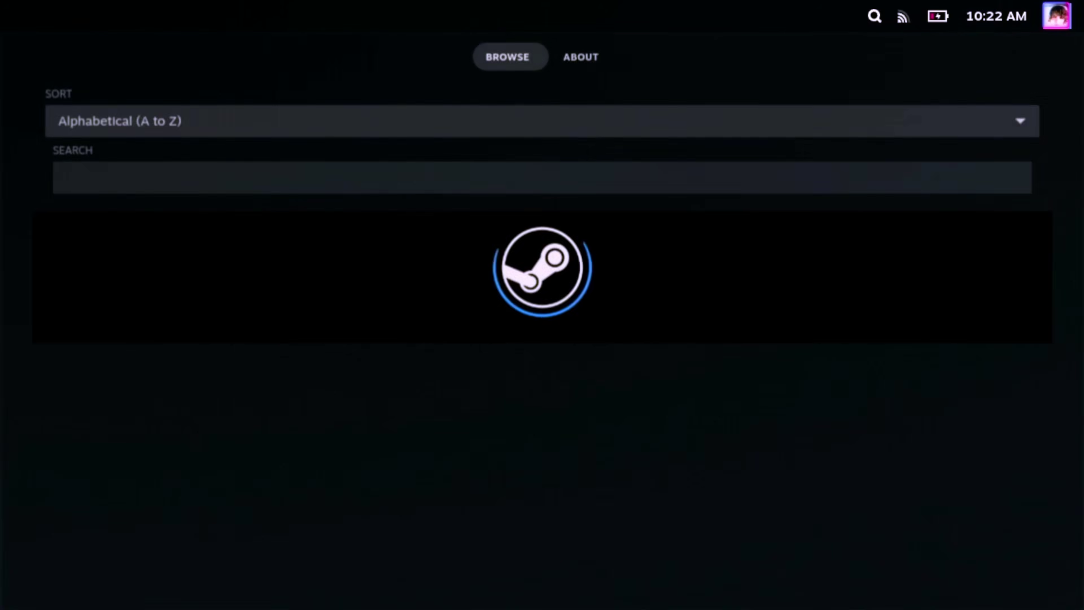
Step: Search the store for 'junk', install Junk-Store 1.0.1, and select it in Decky's plugin list
{"action": "key", "text": "Down"}
{"action": "key", "text": "Down"}
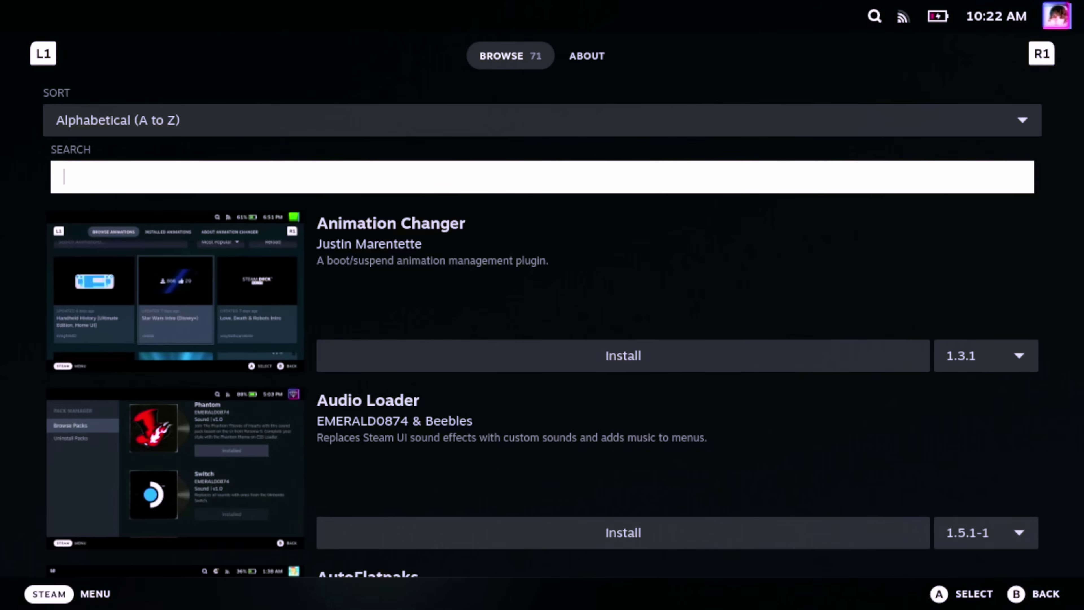
{"action": "key", "text": "Return"}
{"action": "type", "text": "ju"}
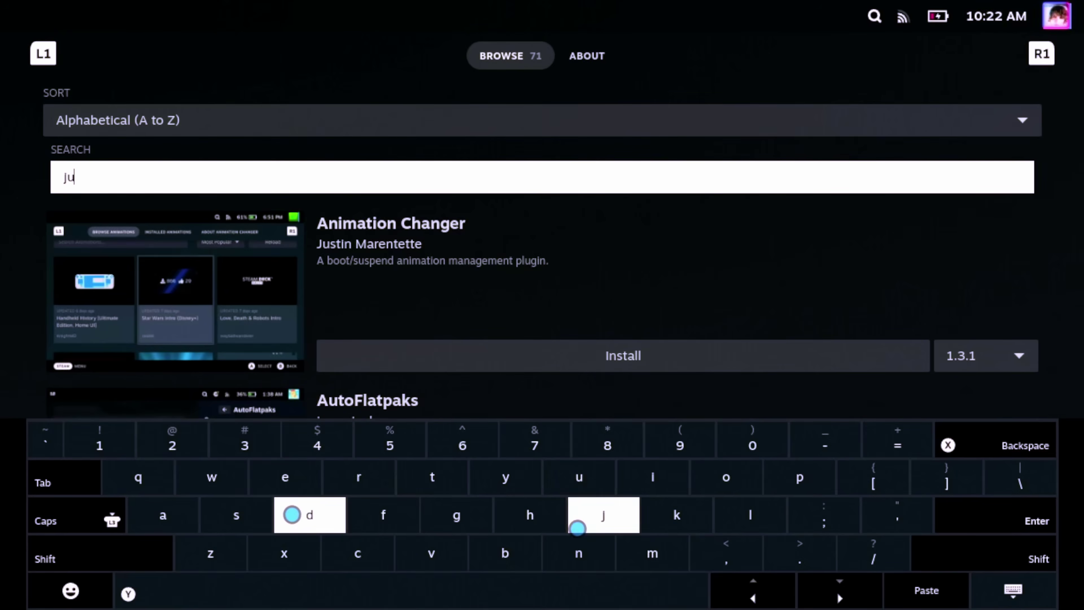
{"action": "type", "text": "nk"}
{"action": "key", "text": "Return"}
{"action": "key", "text": "Return"}
{"action": "key", "text": "Return"}
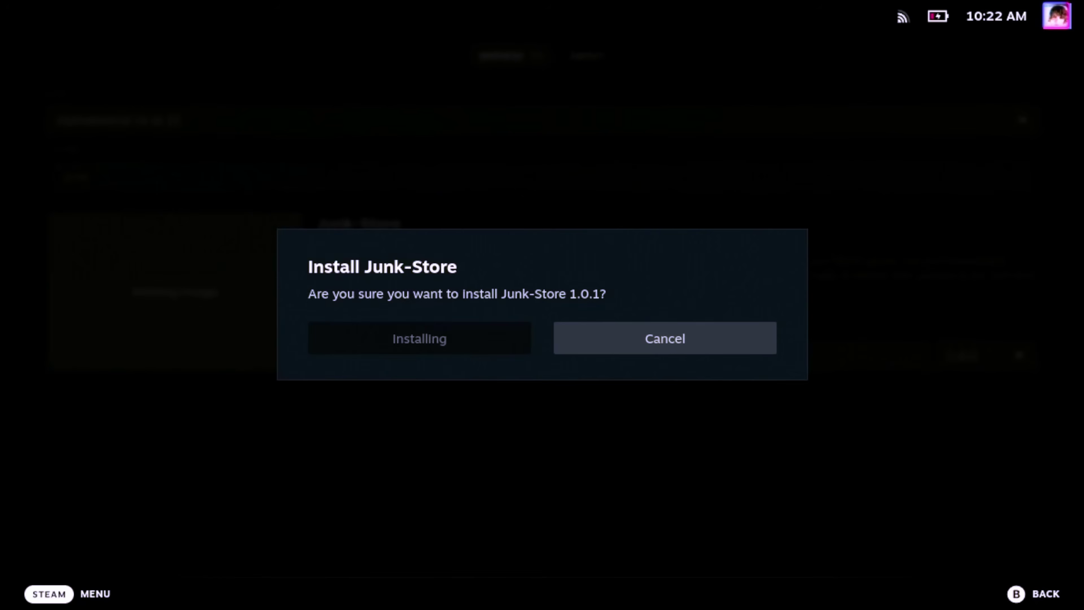
{"action": "key", "text": "ctrl+2"}
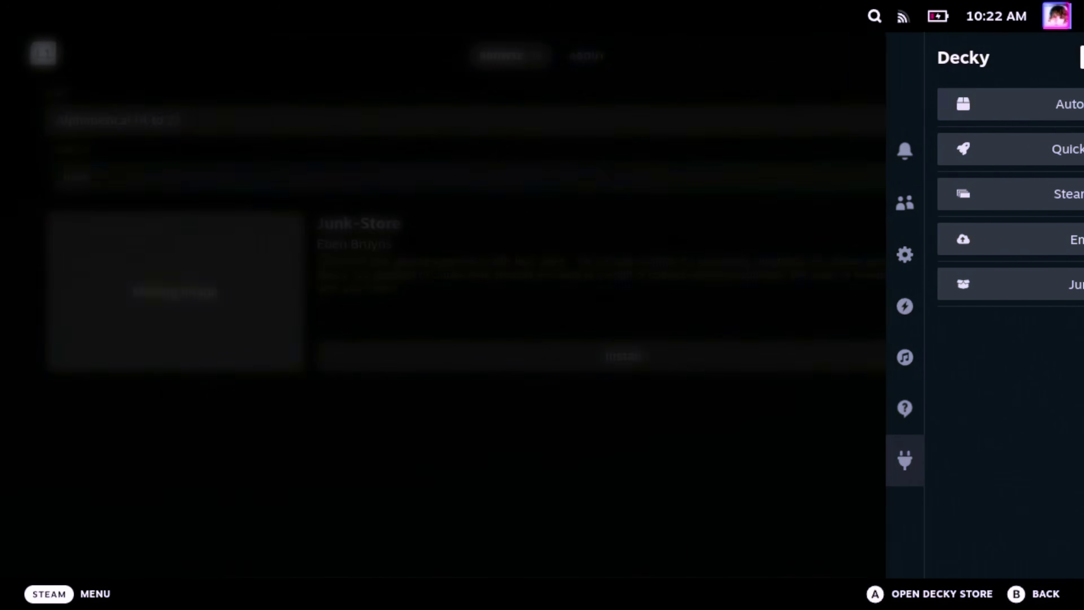
{"action": "key", "text": "Down"}
{"action": "key", "text": "Down"}
{"action": "key", "text": "Down"}
{"action": "key", "text": "Down"}
{"action": "key", "text": "Down"}
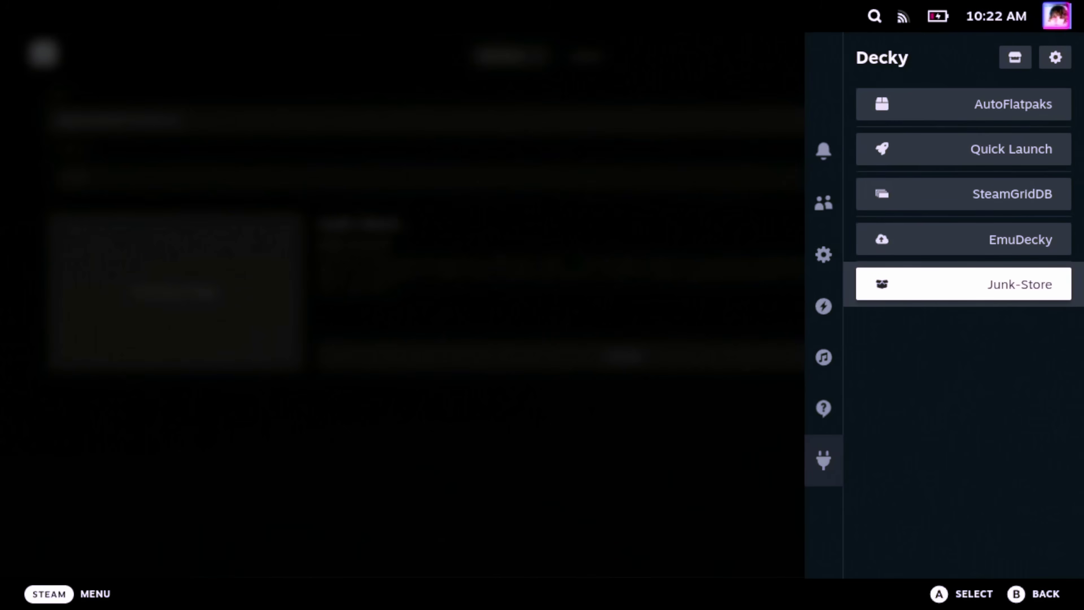
Step: Open the Junk-Store plugin page and install its dependencies
{"action": "key", "text": "Return"}
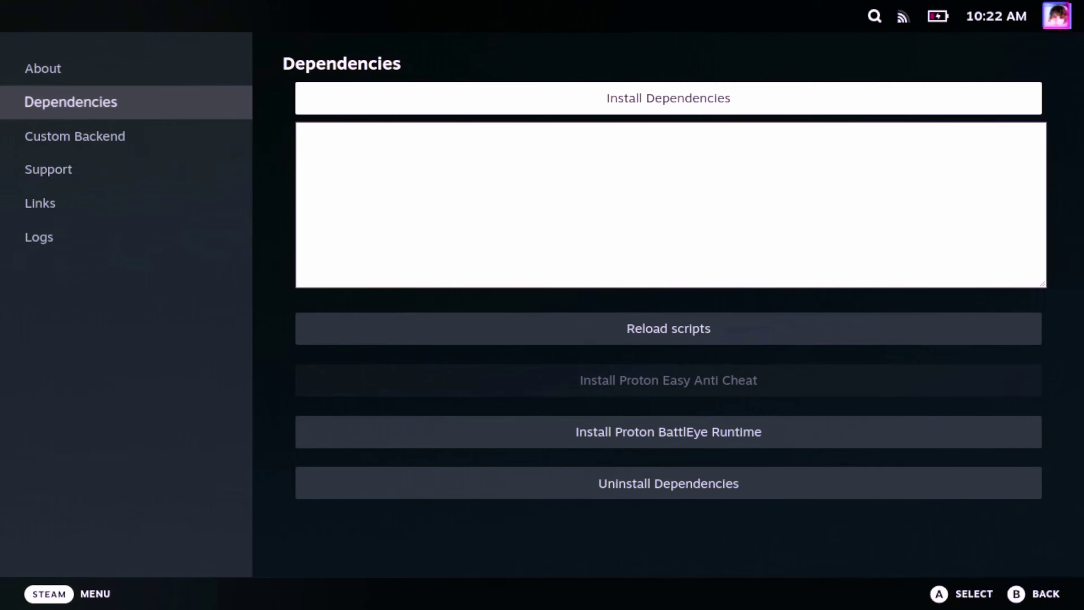
{"action": "key", "text": "Return"}
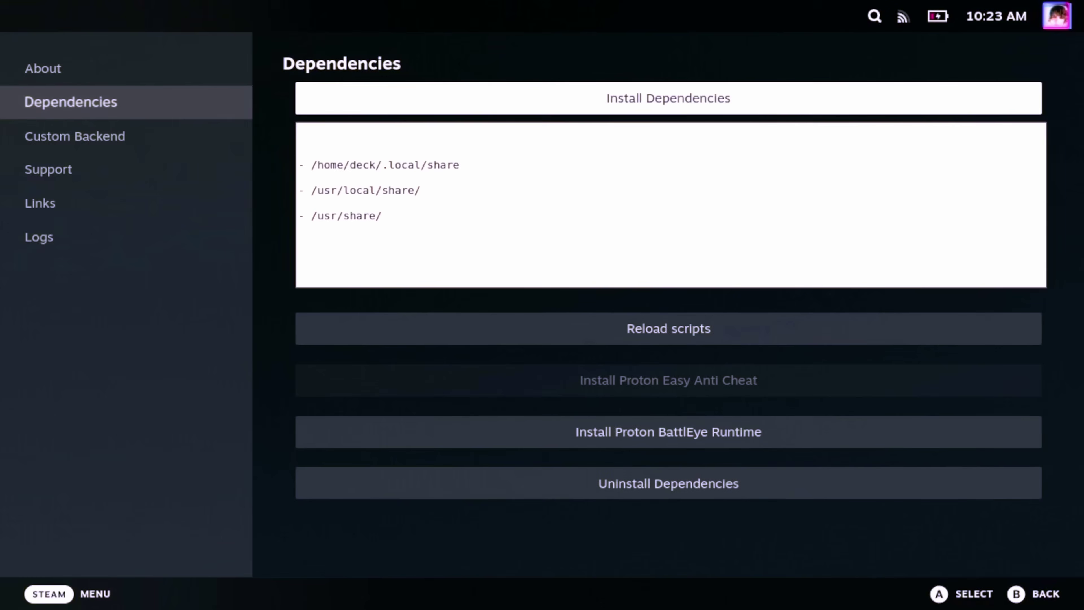
{"action": "key", "text": "Down"}
{"action": "key", "text": "Down"}
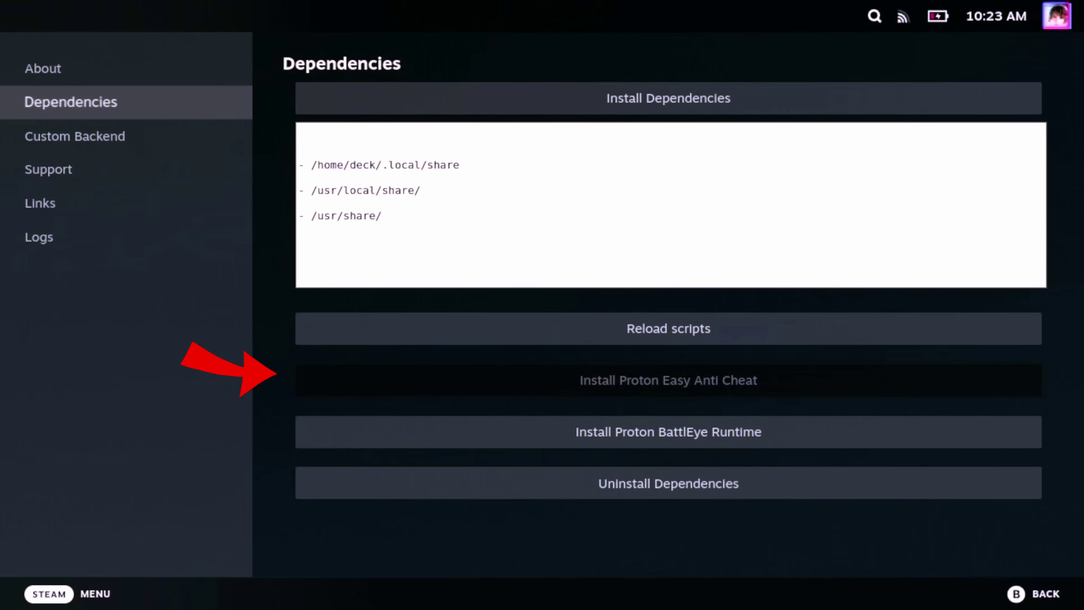
{"action": "key", "text": "Down"}
Step: Install the Proton BattlEye Runtime to the internal drive, then reload Junk-Store's scripts
{"action": "key", "text": "Return"}
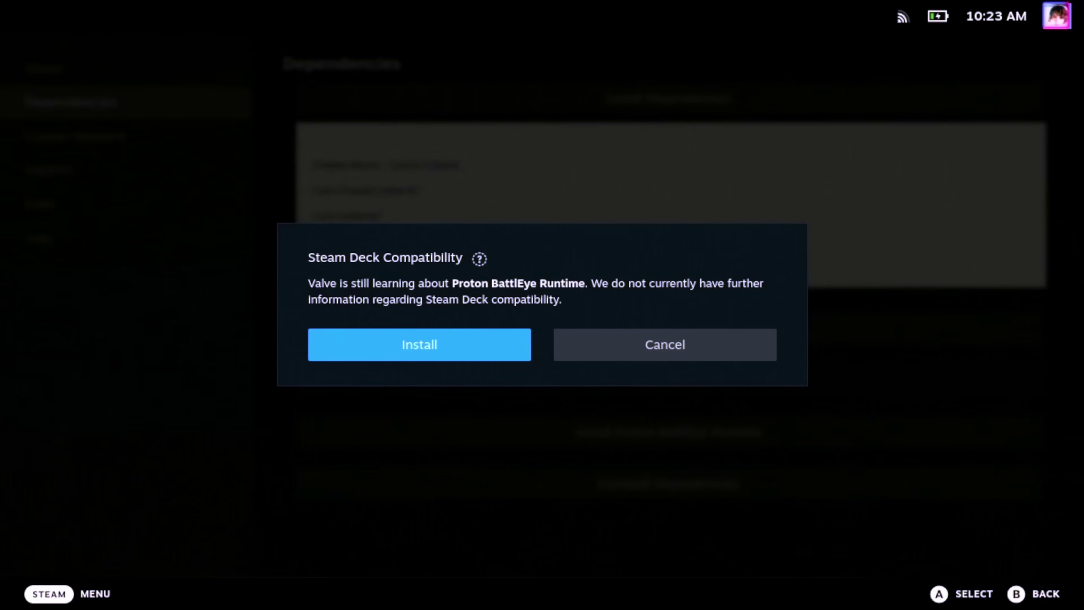
{"action": "key", "text": "Return"}
{"action": "key", "text": "Return"}
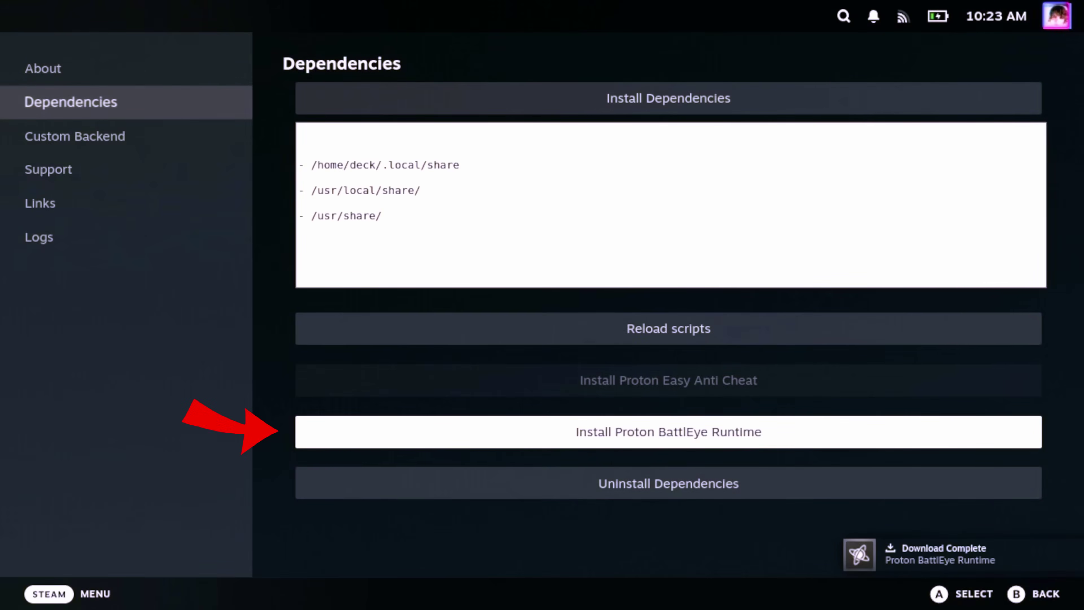
{"action": "key", "text": "Up"}
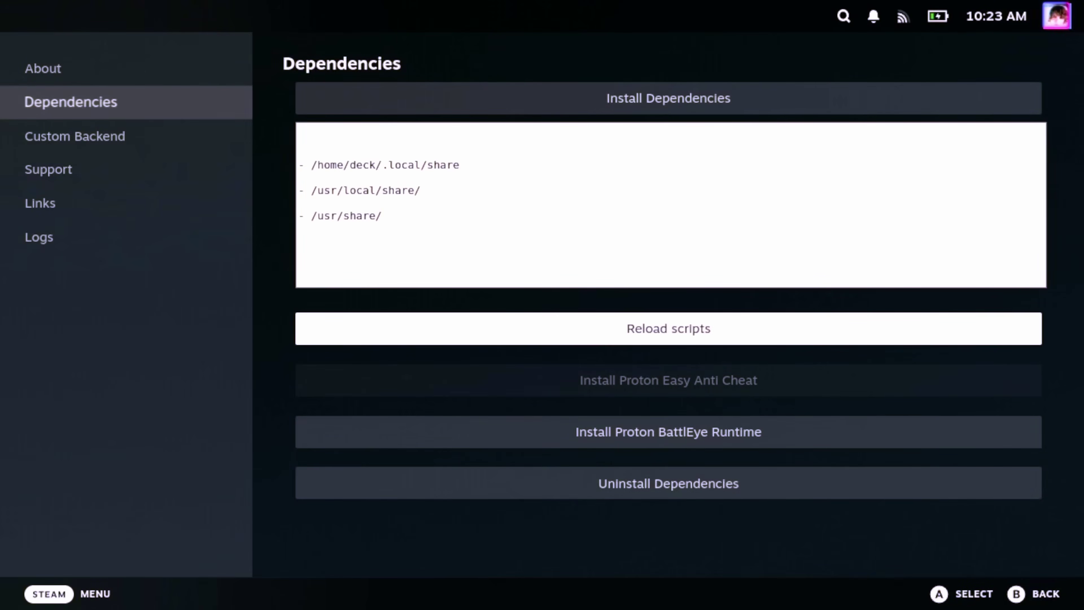
{"action": "key", "text": "Return"}
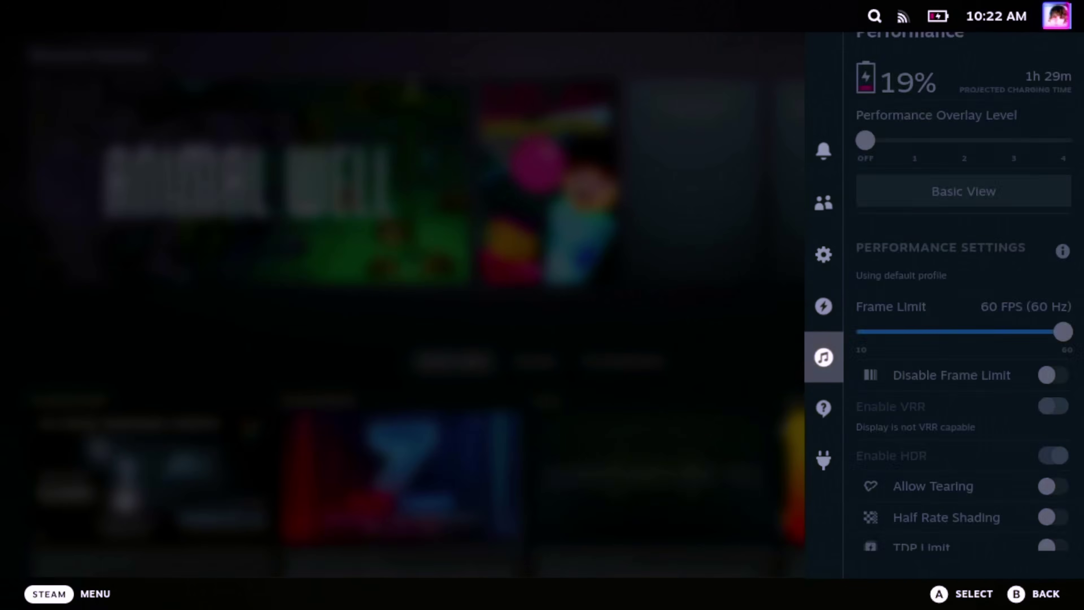
Step: Open Junk-Store from the Decky plugins and sign in to the Epic account with the on-screen keyboard
{"action": "key", "text": "Down"}
{"action": "key", "text": "Down"}
{"action": "key", "text": "Down"}
{"action": "key", "text": "Right"}
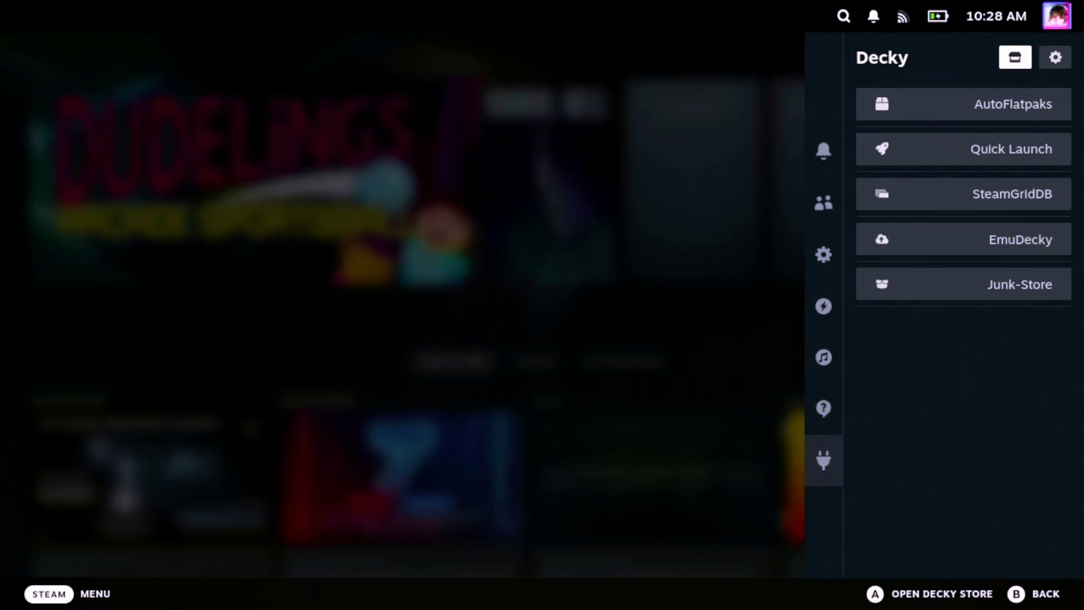
{"action": "key", "text": "Down"}
{"action": "key", "text": "Down"}
{"action": "key", "text": "Down"}
{"action": "key", "text": "Down"}
{"action": "key", "text": "Down"}
{"action": "key", "text": "Return"}
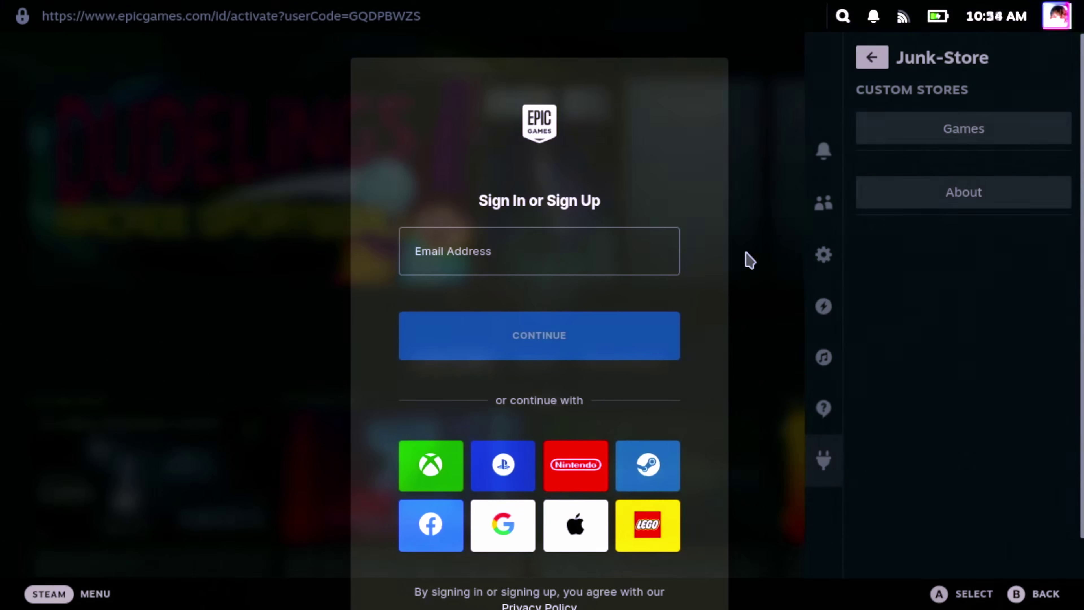
{"action": "left_click", "coordinate": [563, 259]}
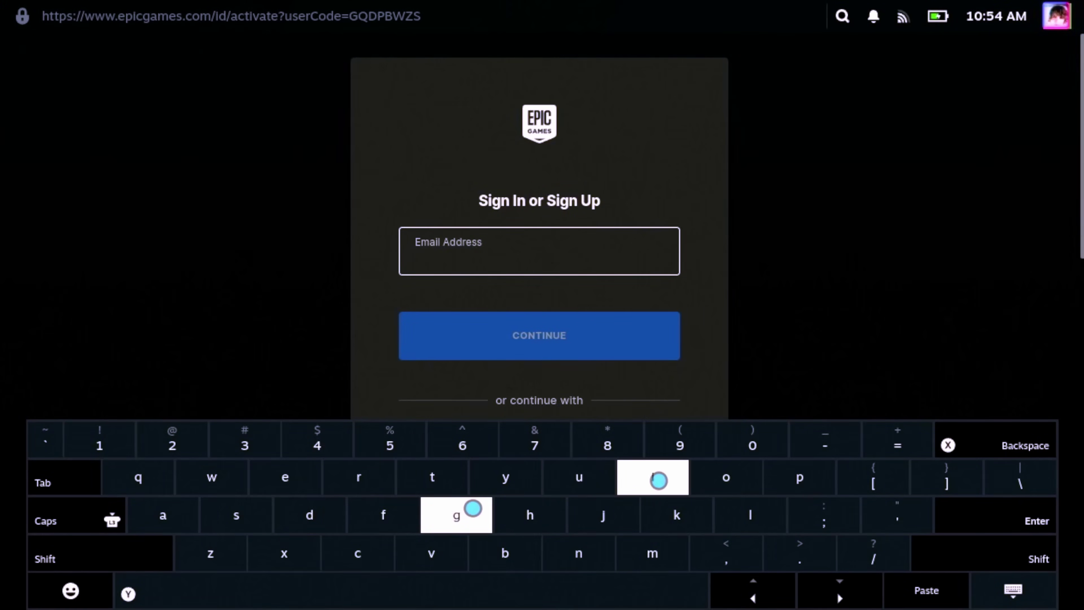
{"action": "type", "text": "gar"}
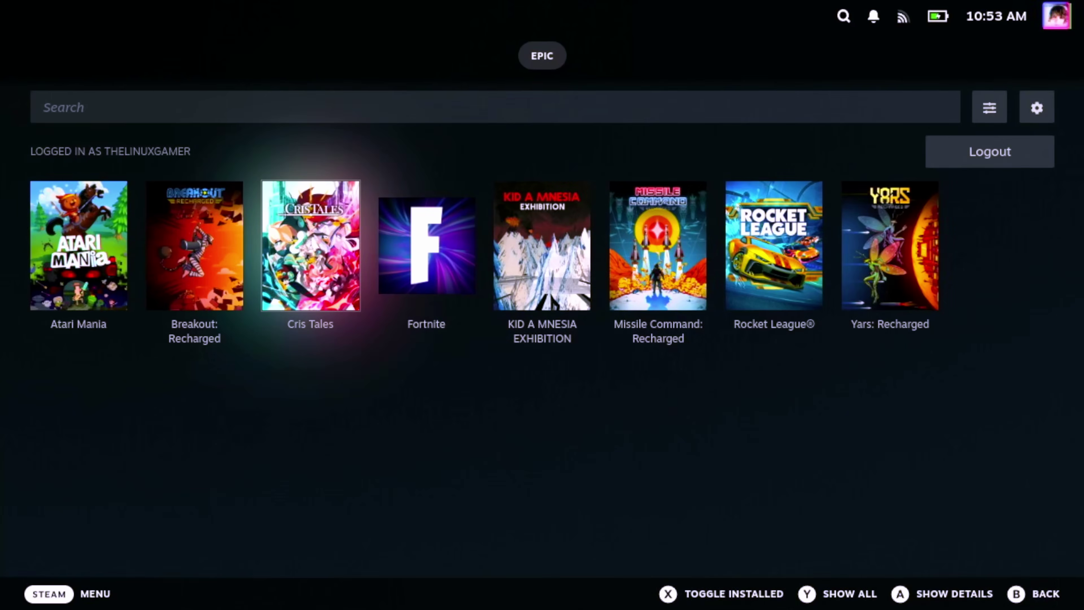
Step: Install Breakout: Recharged from its Epic details page, then show the library's Non-Steam games
{"action": "left_click", "coordinate": [194, 246]}
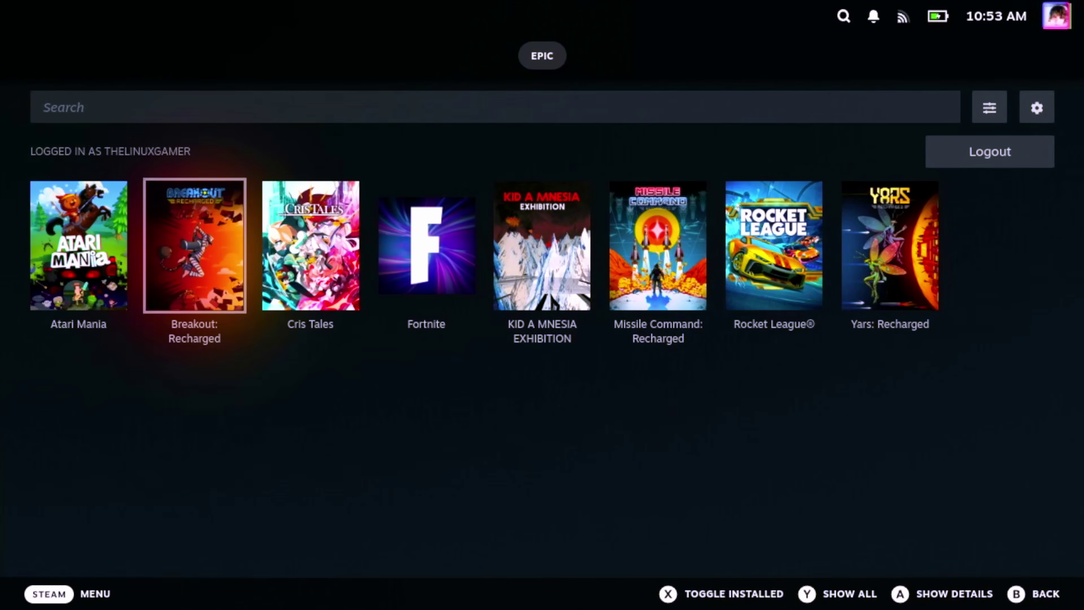
{"action": "key", "text": "Return"}
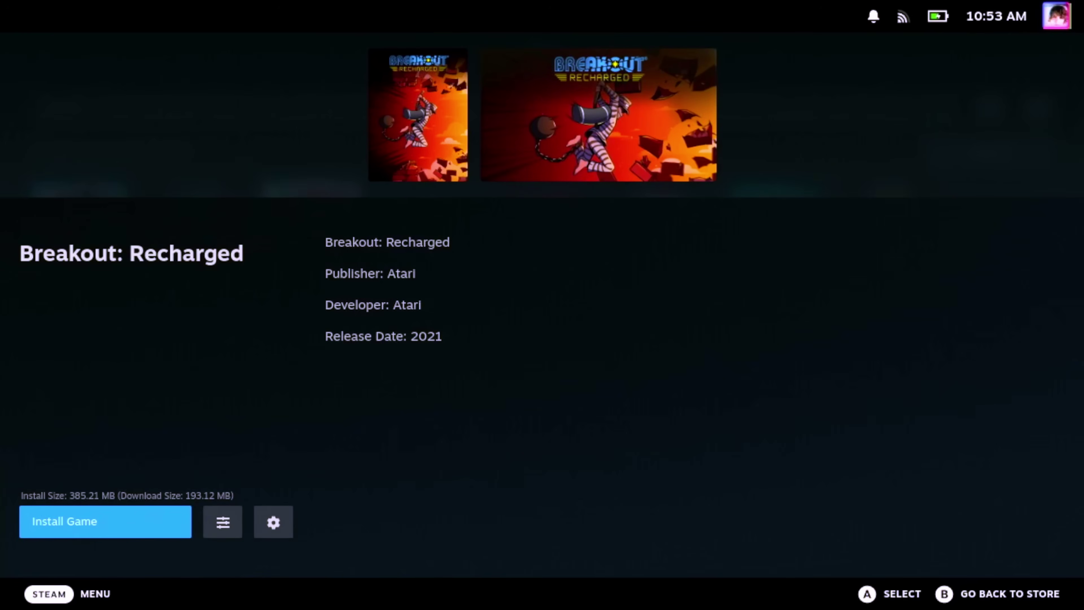
{"action": "key", "text": "Return"}
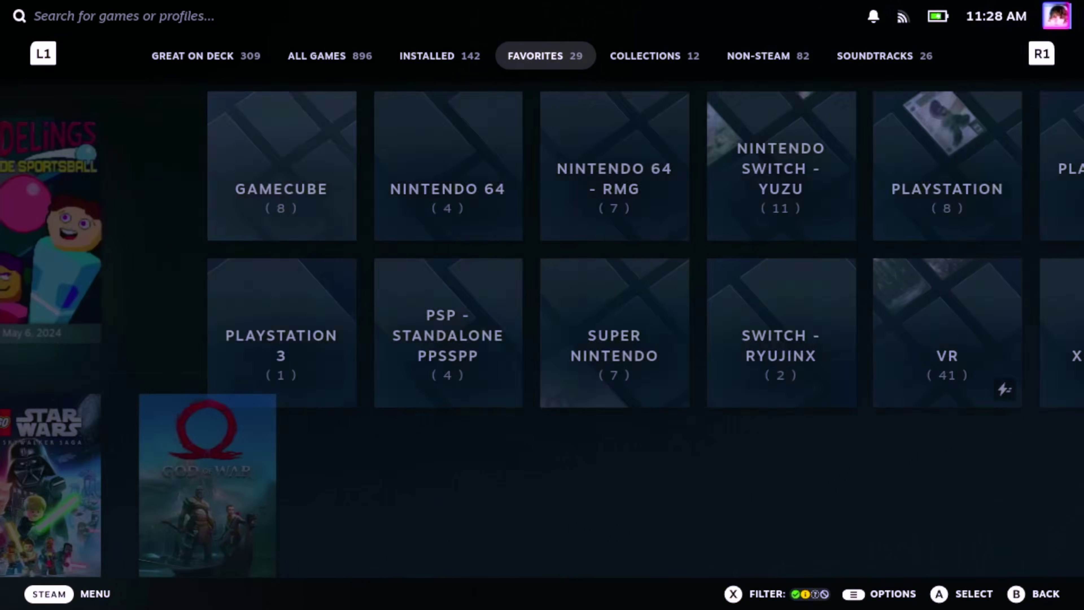
{"action": "key", "text": "R1"}
{"action": "key", "text": "R1"}
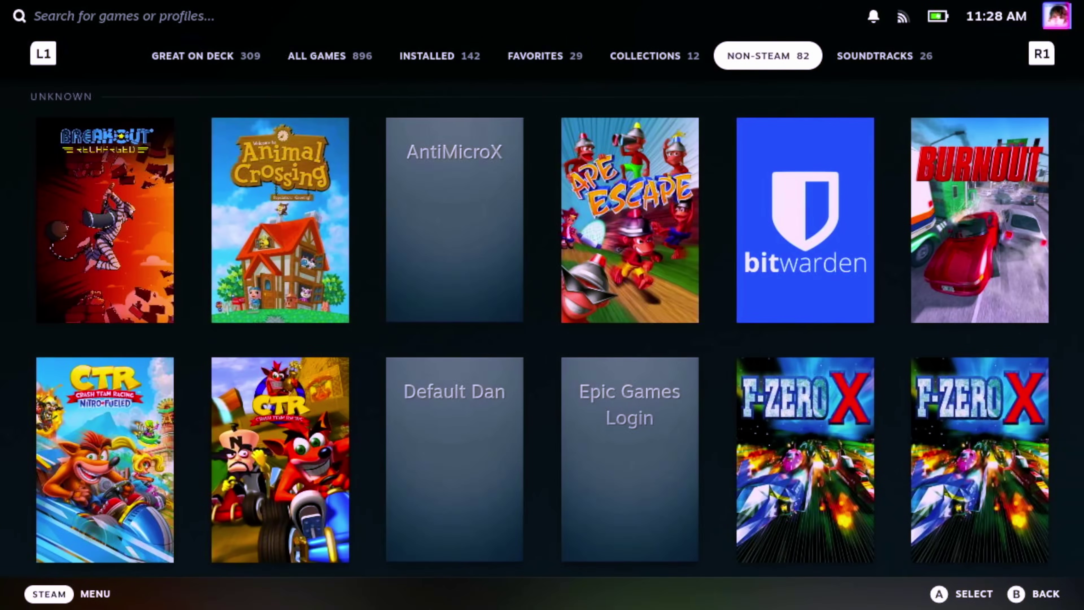
Step: Launch Breakout: Recharged and play, catching the Explosive Ball power-up
{"action": "key", "text": "Down"}
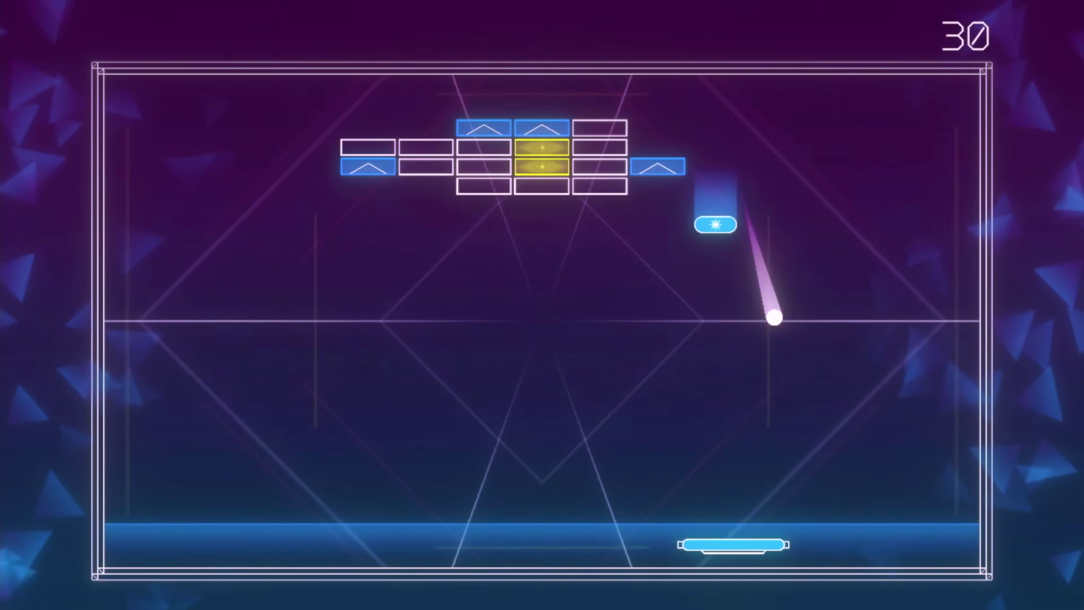
{"action": "key", "text": "Right"}
{"action": "key", "text": "Left"}
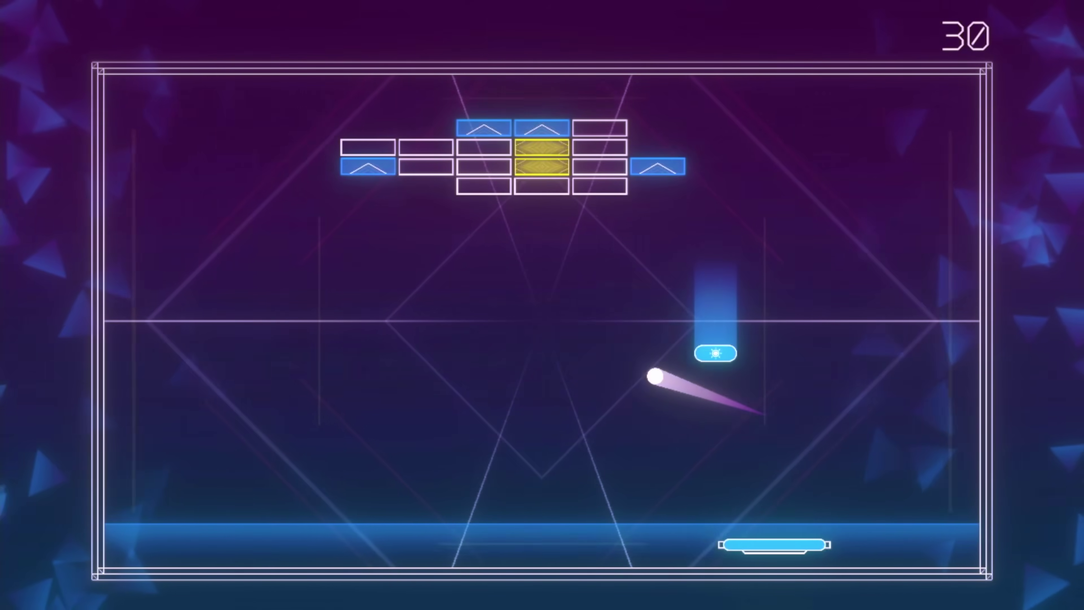
{"action": "key", "text": "Left"}
{"action": "key", "text": "Right"}
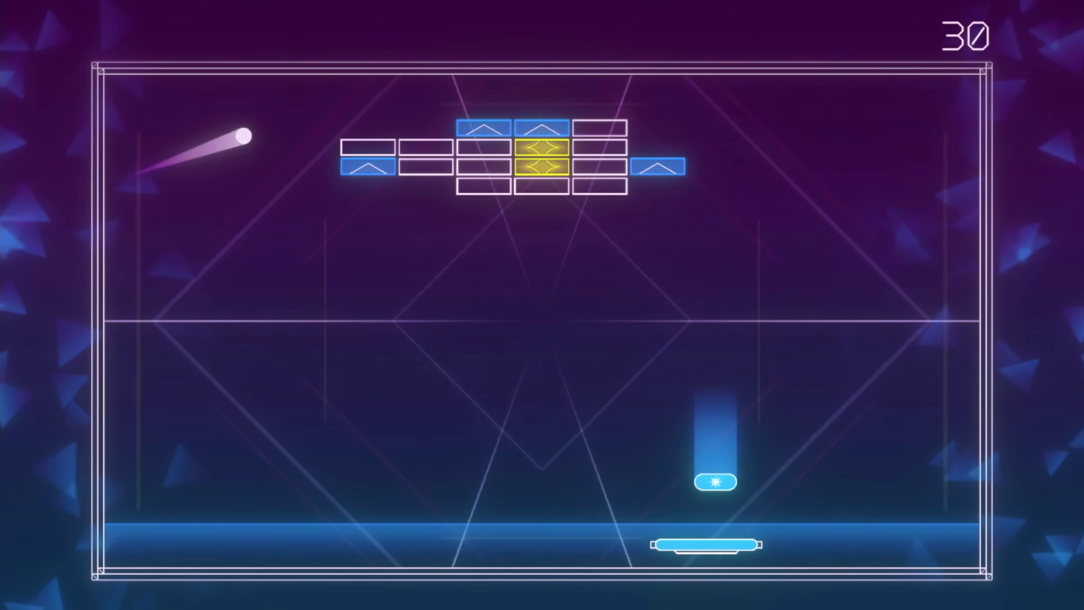
{"action": "key", "text": "Left"}
{"action": "key", "text": "Right"}
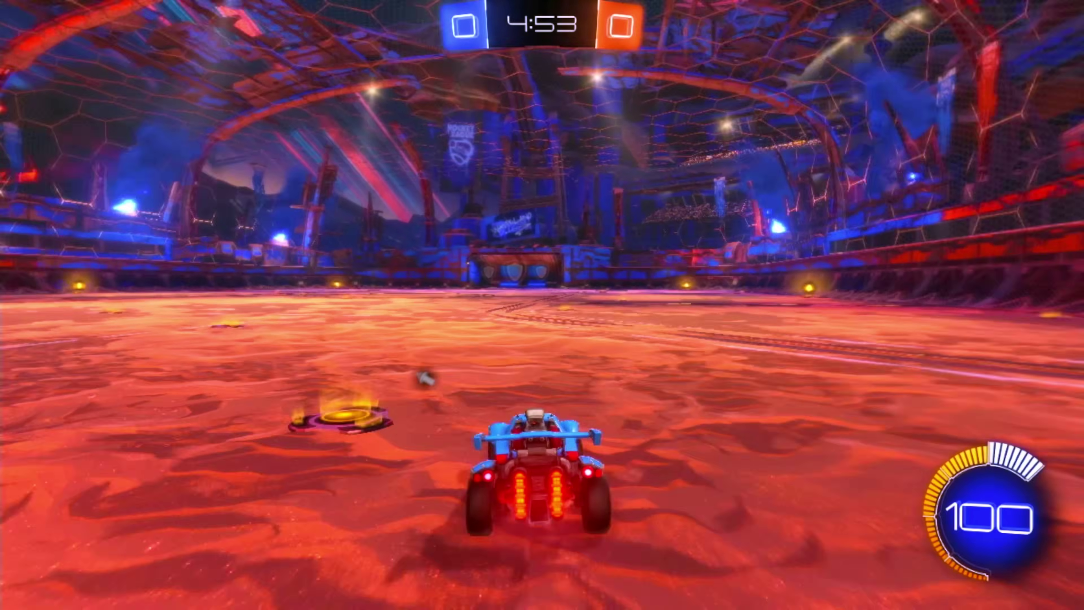
Step: Drive the car into the ball in a Rocket League match
{"action": "key", "text": "a"}
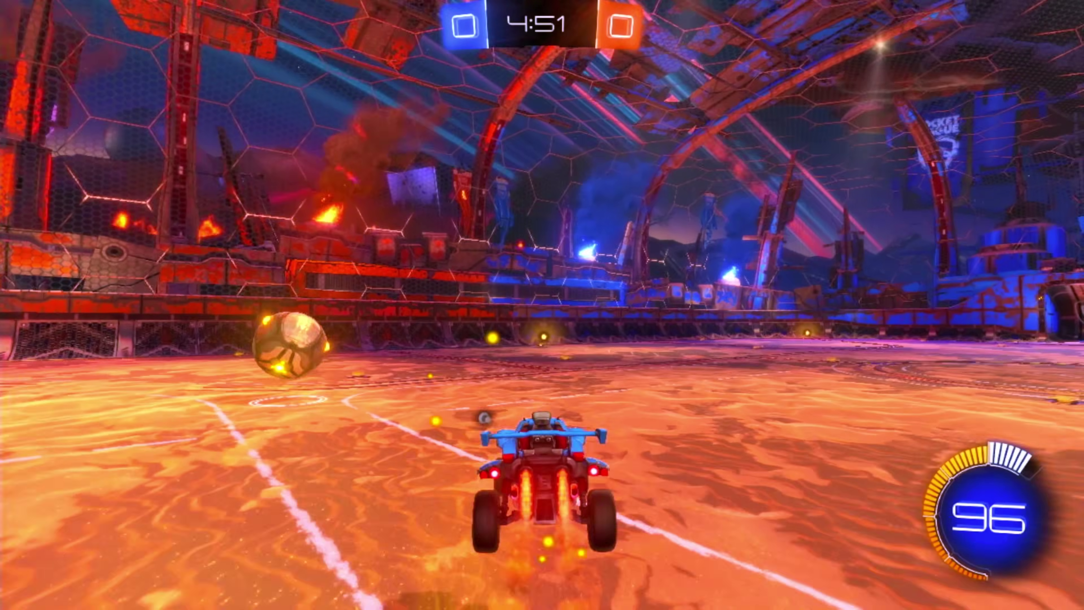
{"action": "key", "text": "a"}
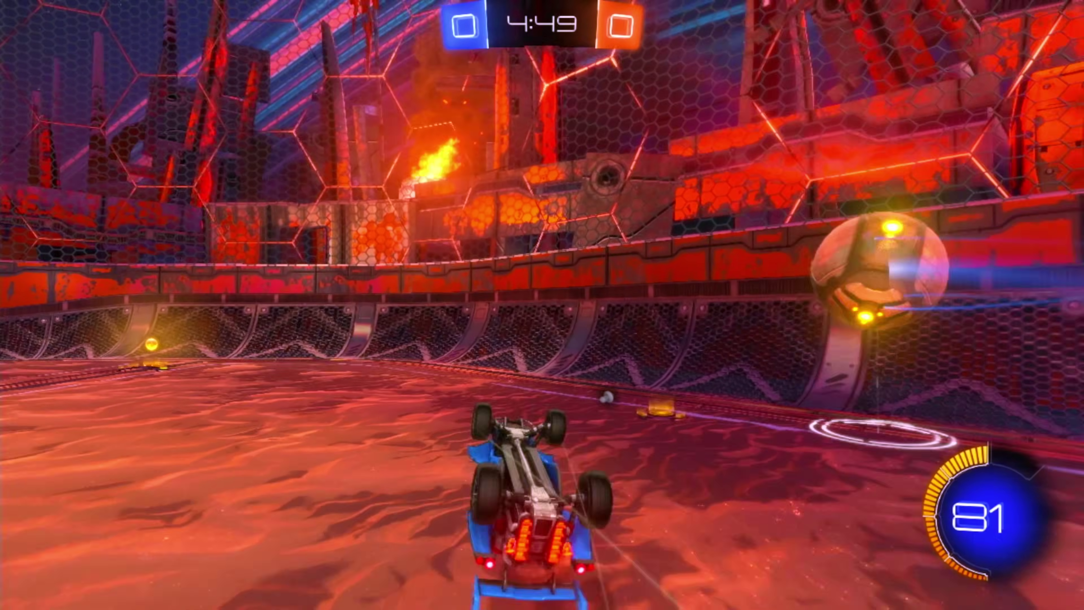
{"action": "key", "text": "space"}
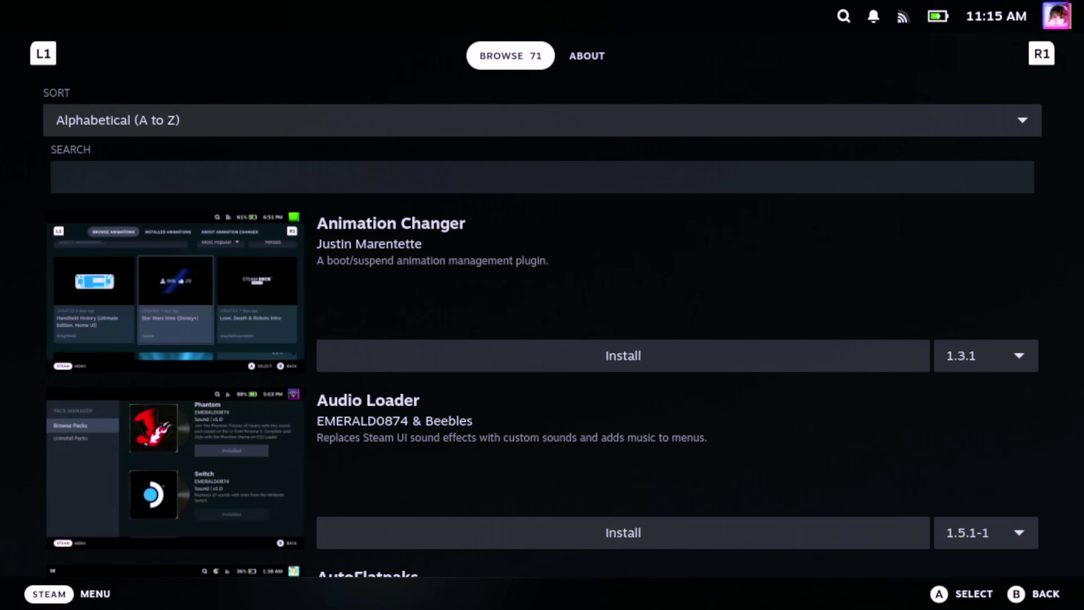
{"action": "key", "text": "Down"}
{"action": "key", "text": "Down"}
{"action": "key", "text": "Down"}
{"action": "key", "text": "Down"}
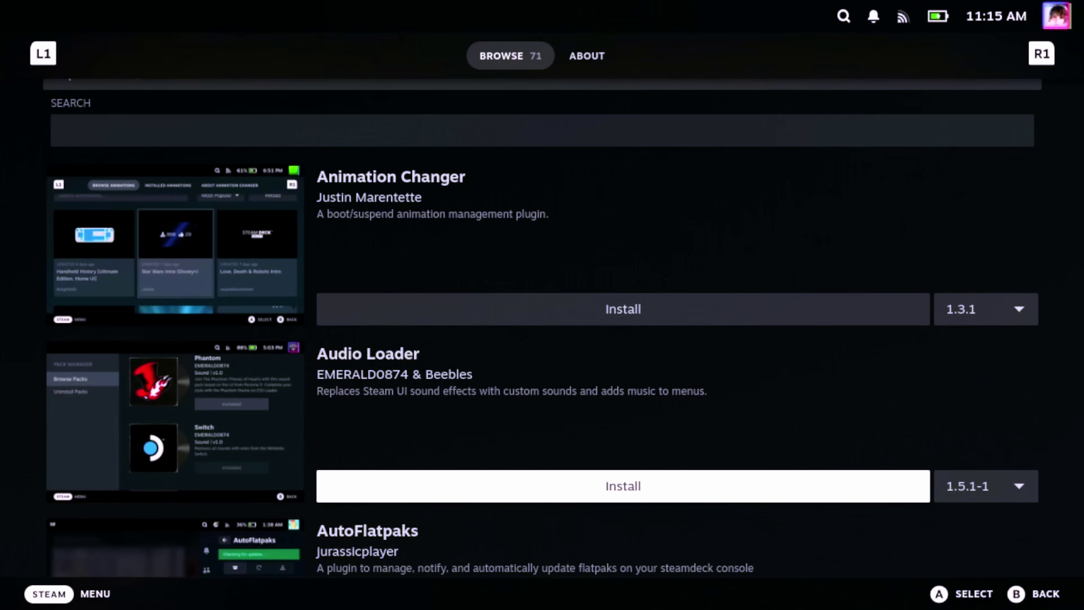
{"action": "key", "text": "Down"}
{"action": "key", "text": "Down"}
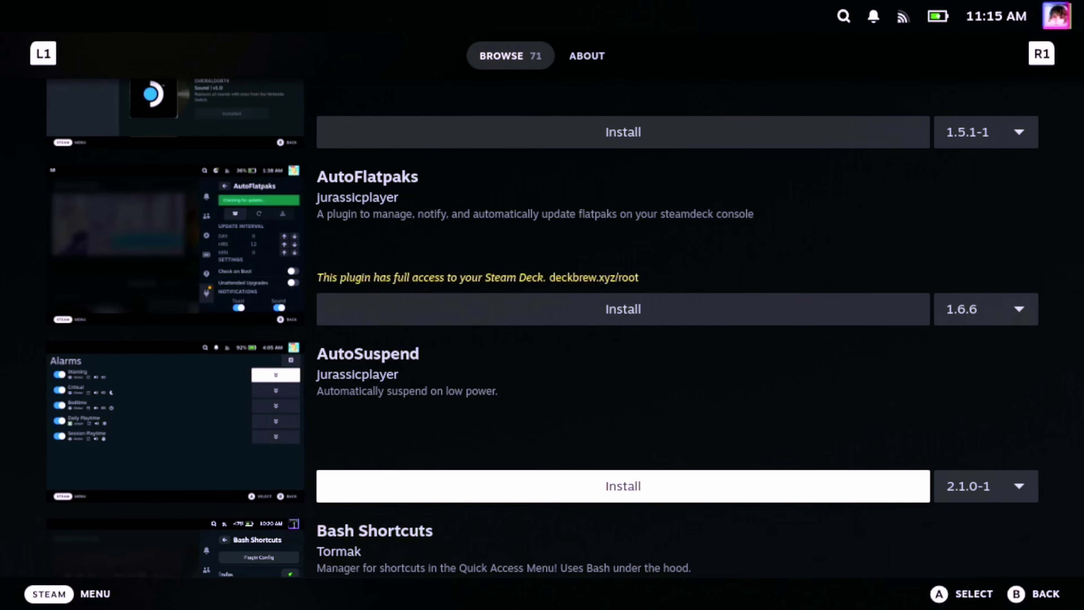
{"action": "key", "text": "Down"}
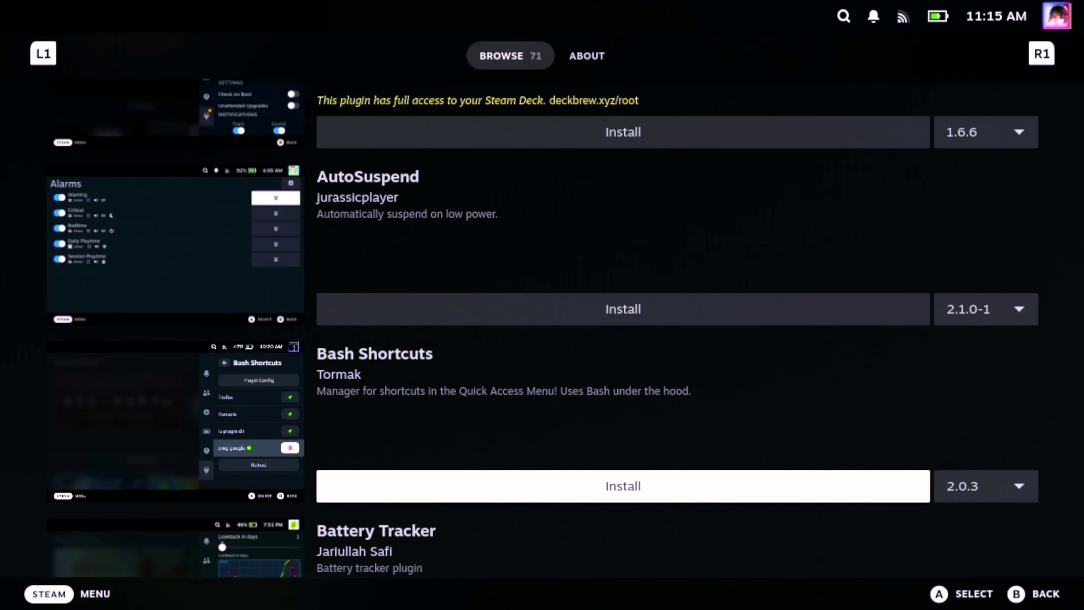
{"action": "key", "text": "Up"}
{"action": "key", "text": "Down"}
{"action": "key", "text": "Down"}
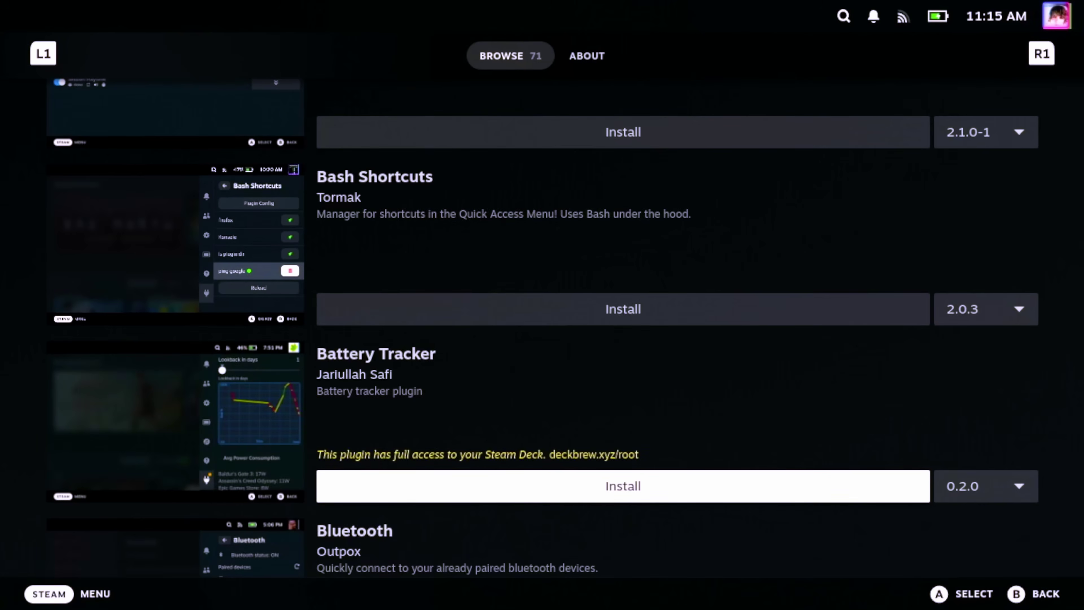
{"action": "key", "text": "Down"}
{"action": "key", "text": "Down"}
{"action": "key", "text": "Down"}
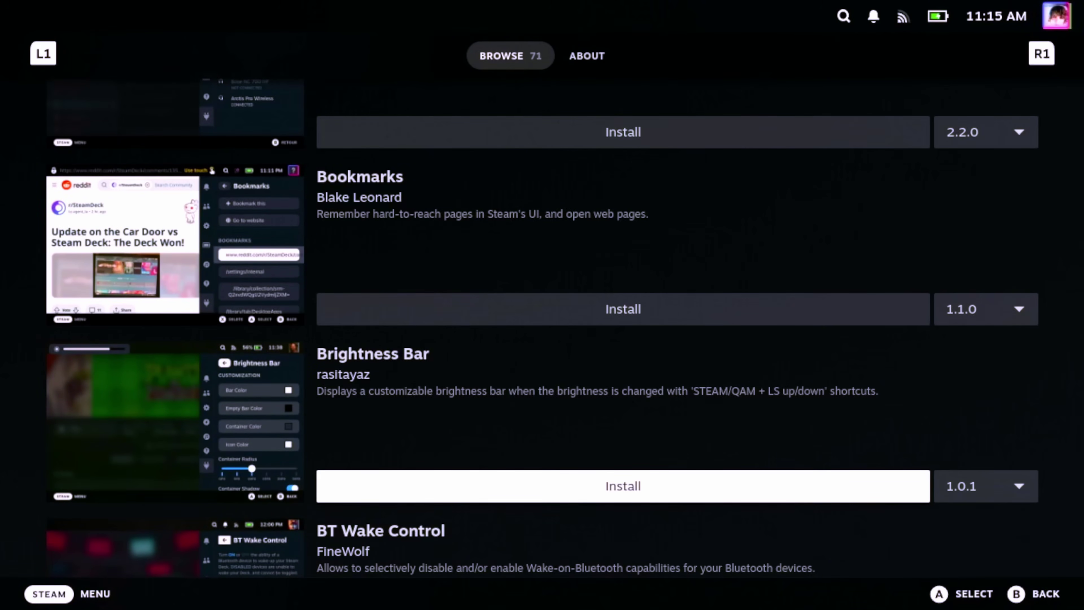
{"action": "key", "text": "Down"}
{"action": "key", "text": "Down"}
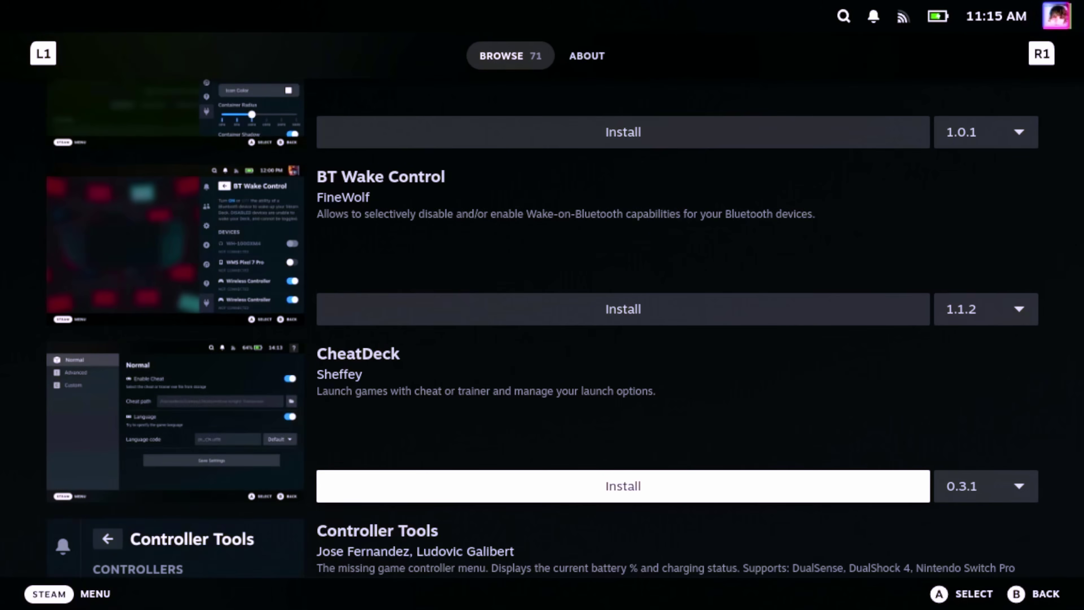